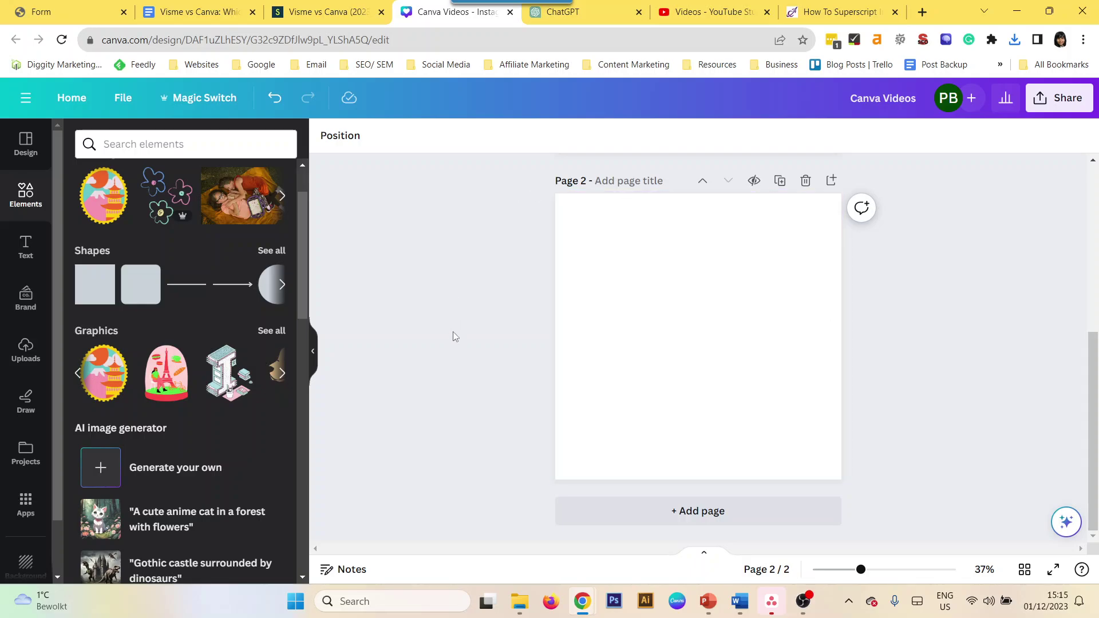
# - Search Google for "superscript" in a new browser tab and examine the image results, including the x² example
pyautogui.click(922, 12)
pyautogui.write('su')
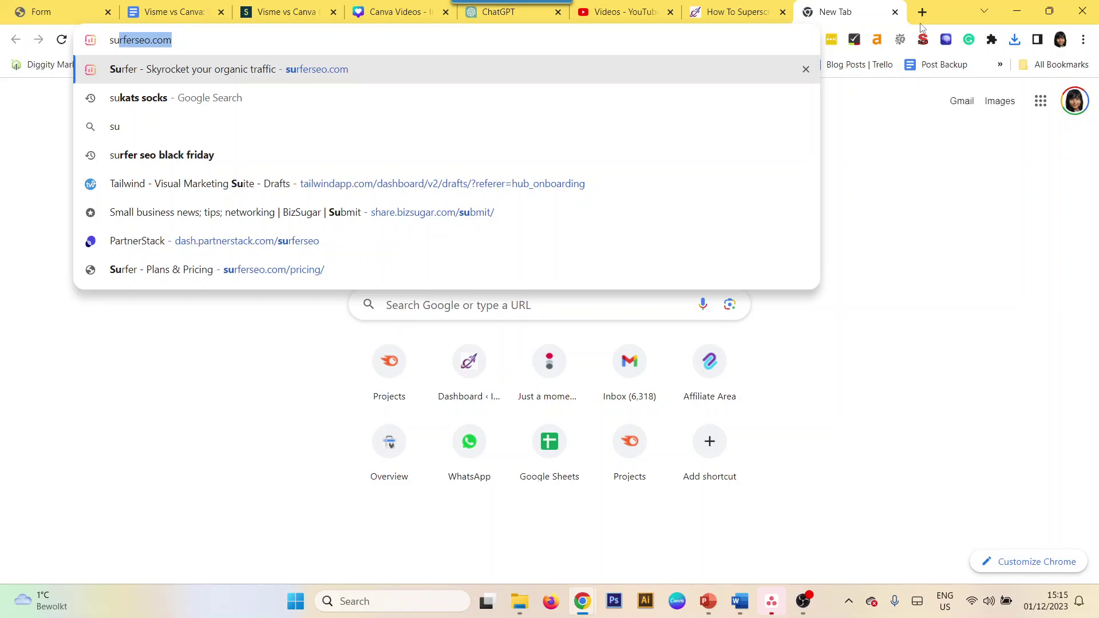
pyautogui.write('pers')
pyautogui.press('Down')
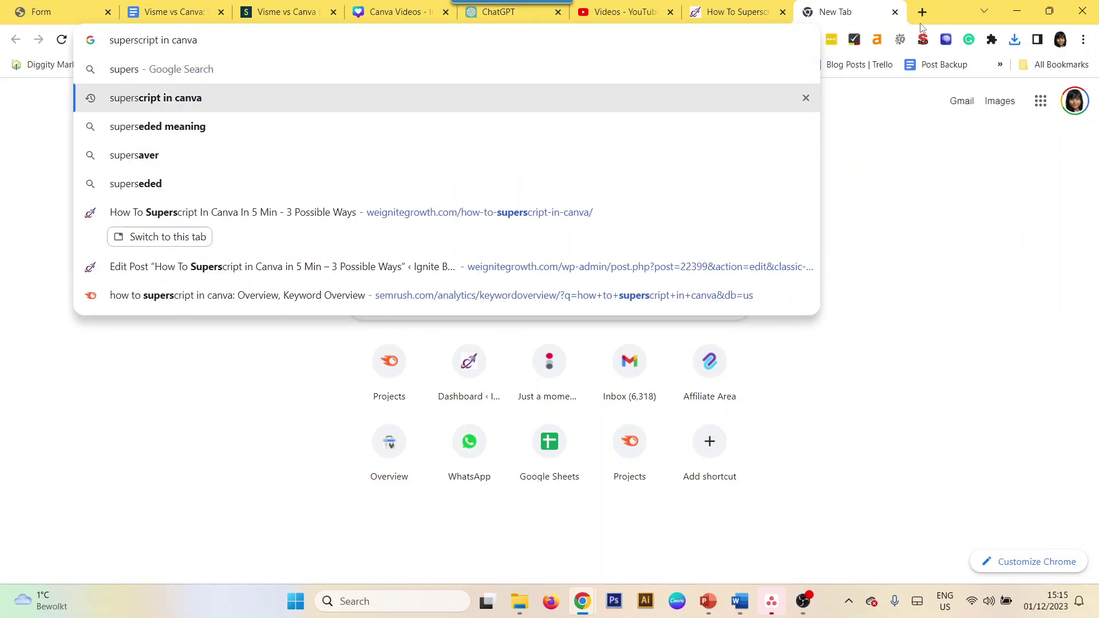
pyautogui.press('BackSpace')
pyautogui.press('BackSpace')
pyautogui.press('BackSpace')
pyautogui.press('BackSpace')
pyautogui.press('BackSpace')
pyautogui.press('BackSpace')
pyautogui.press('BackSpace')
pyautogui.press('BackSpace')
pyautogui.press('Return')
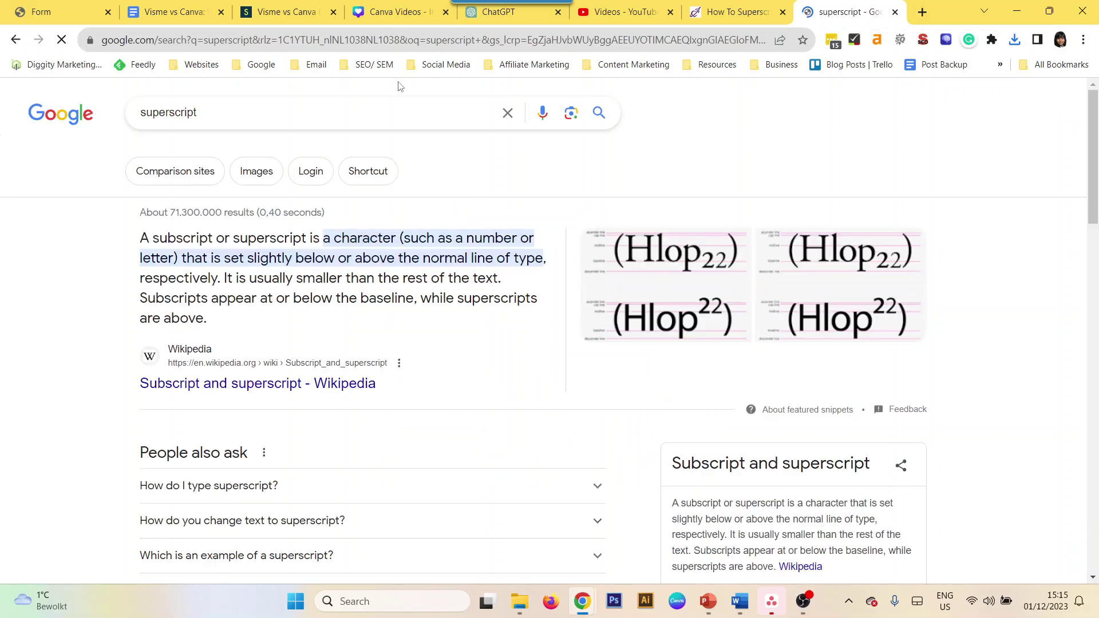
pyautogui.click(426, 257)
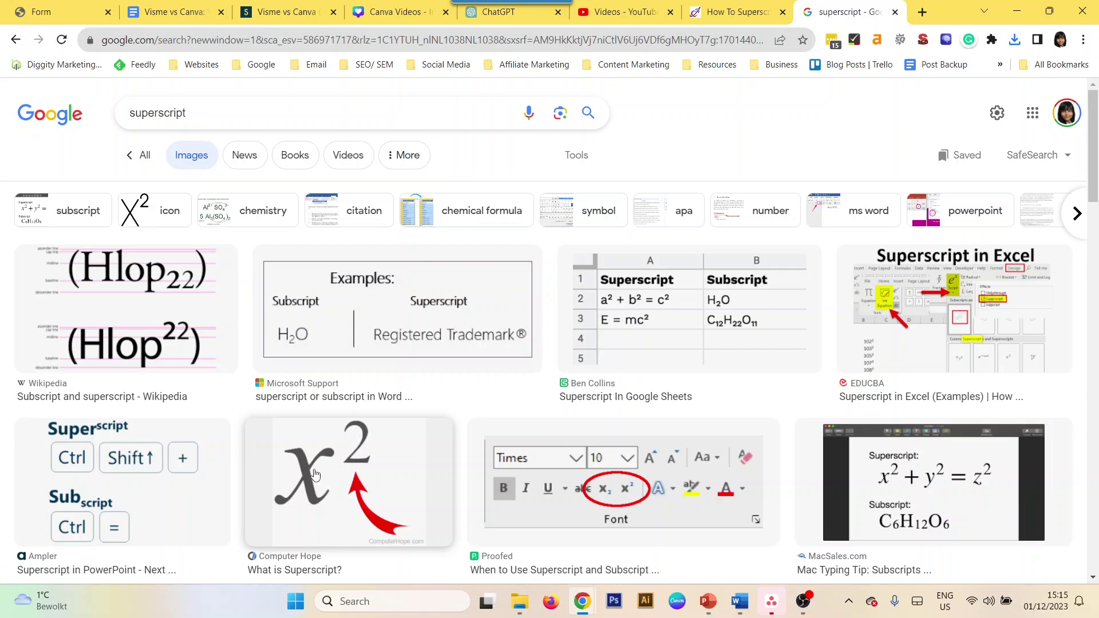
pyautogui.click(307, 490)
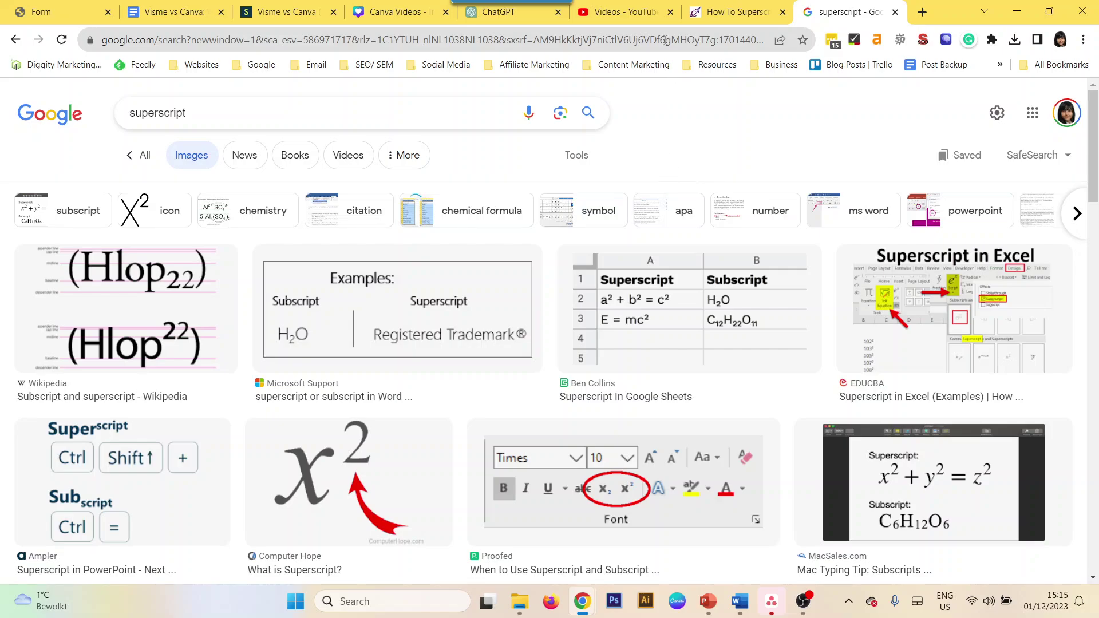
# - Switch back to the Canva design and add a text box reading "TM" on page 2
pyautogui.click(637, 12)
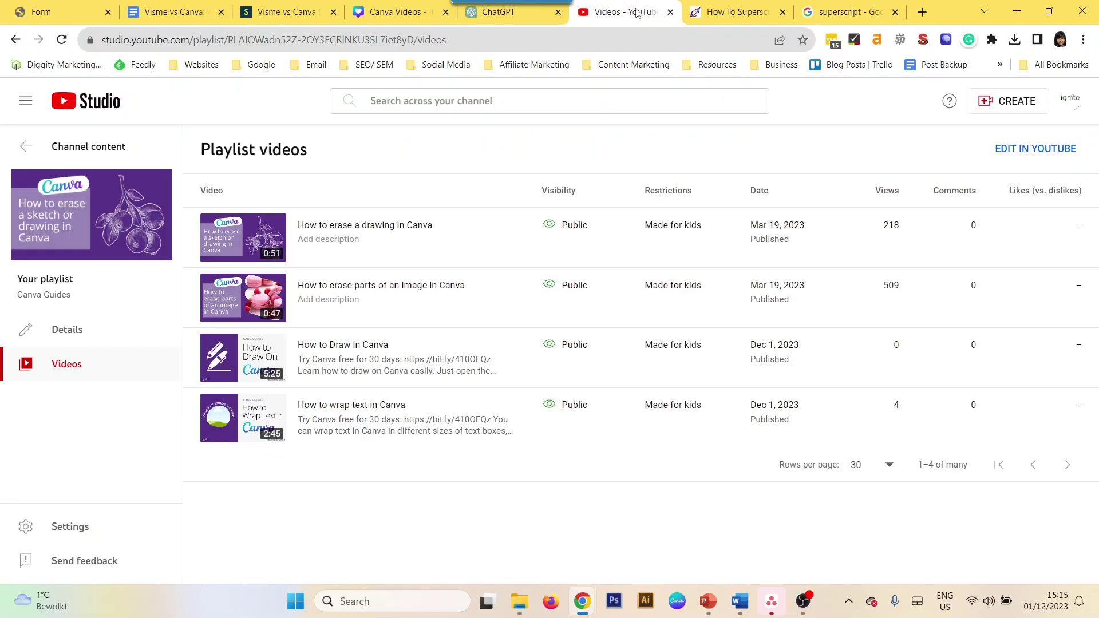
pyautogui.click(401, 13)
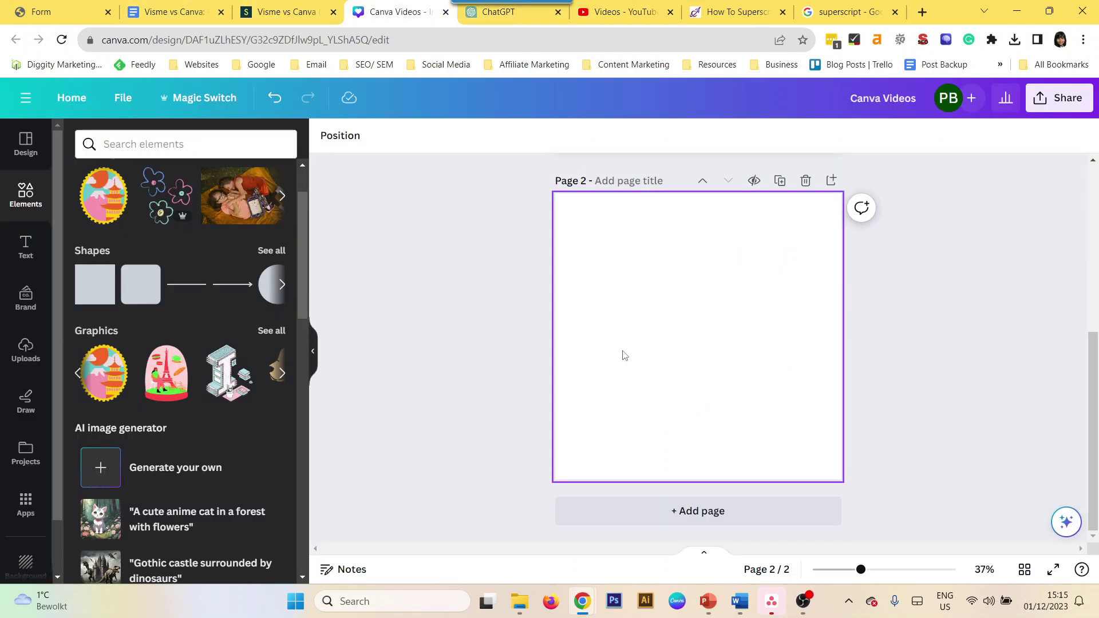
pyautogui.click(38, 260)
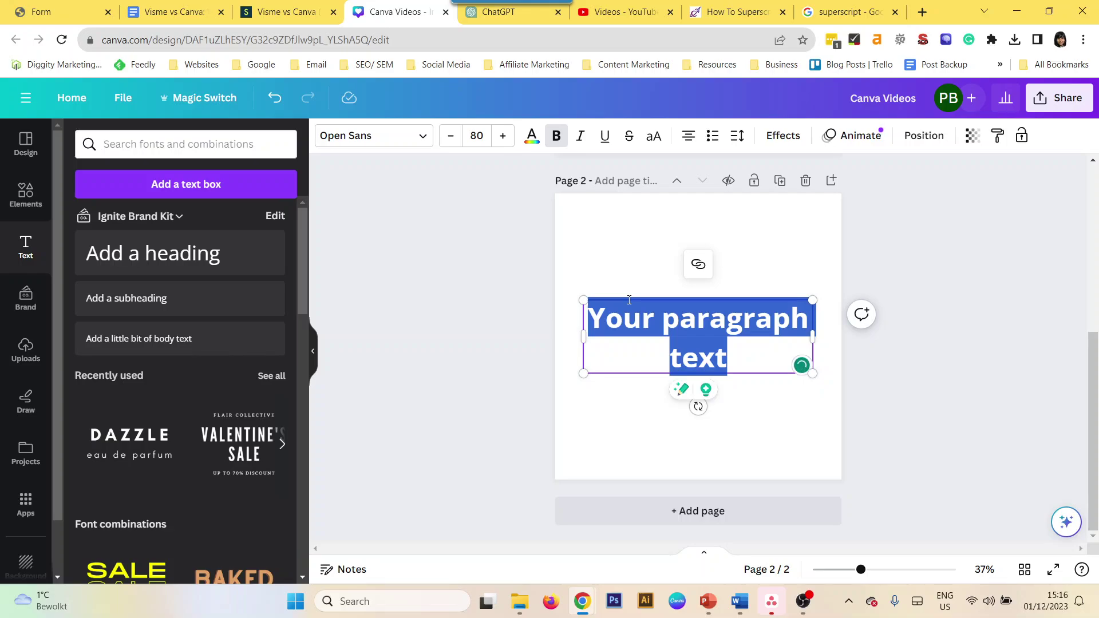
pyautogui.write('2')
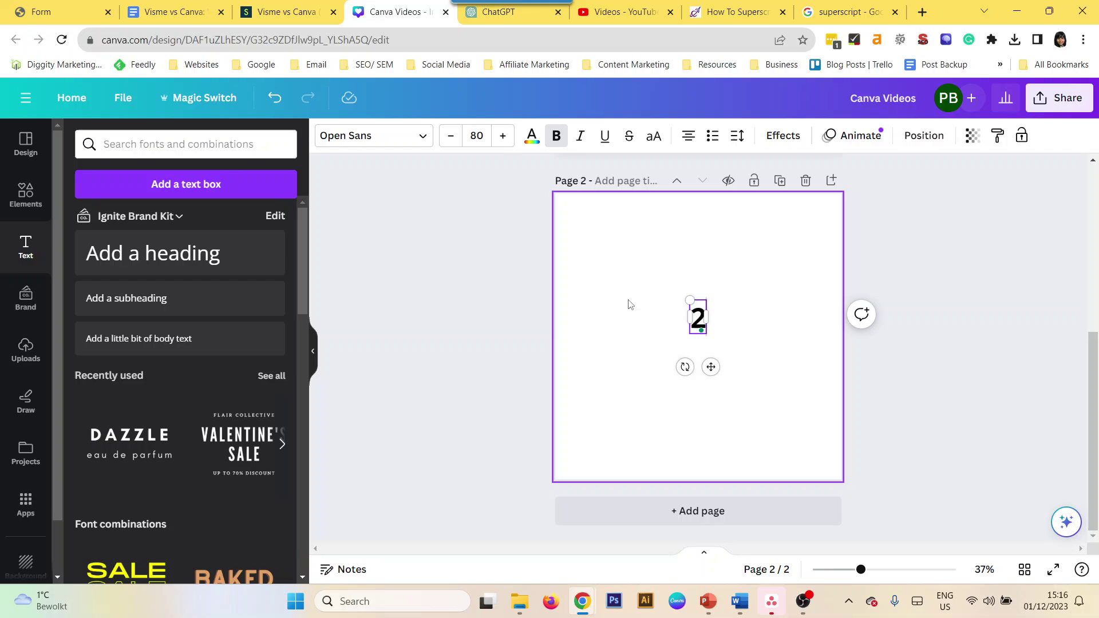
pyautogui.press('BackSpace')
pyautogui.write('TM')
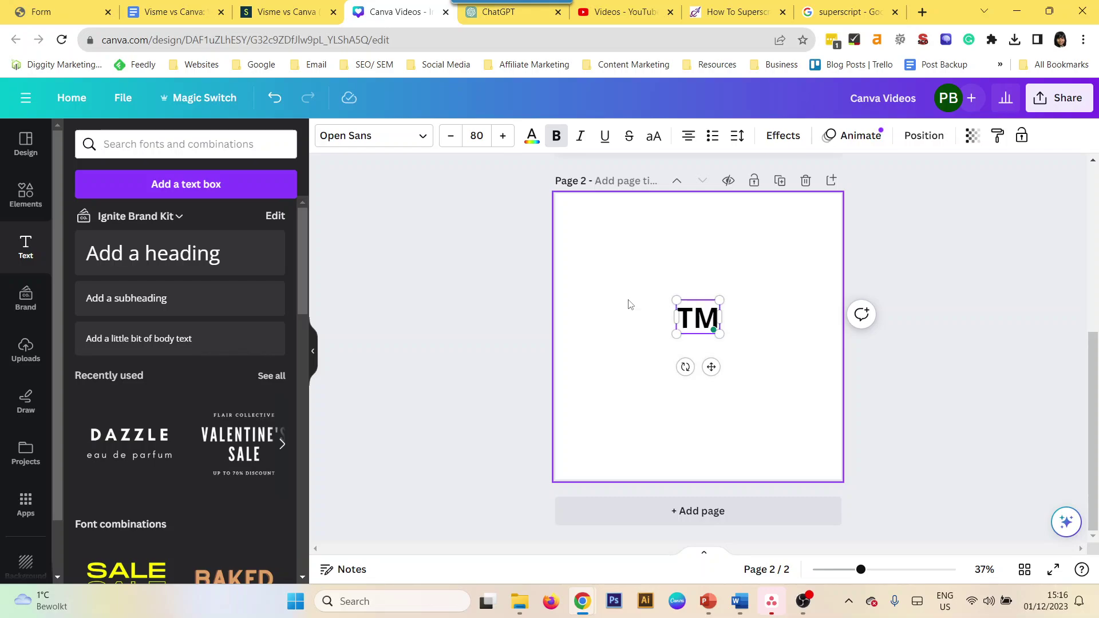
# - Move the TM text toward the page's upper right, shrink it to font size 42,6 and remove its bold formatting
pyautogui.click(628, 303)
pyautogui.click(700, 324)
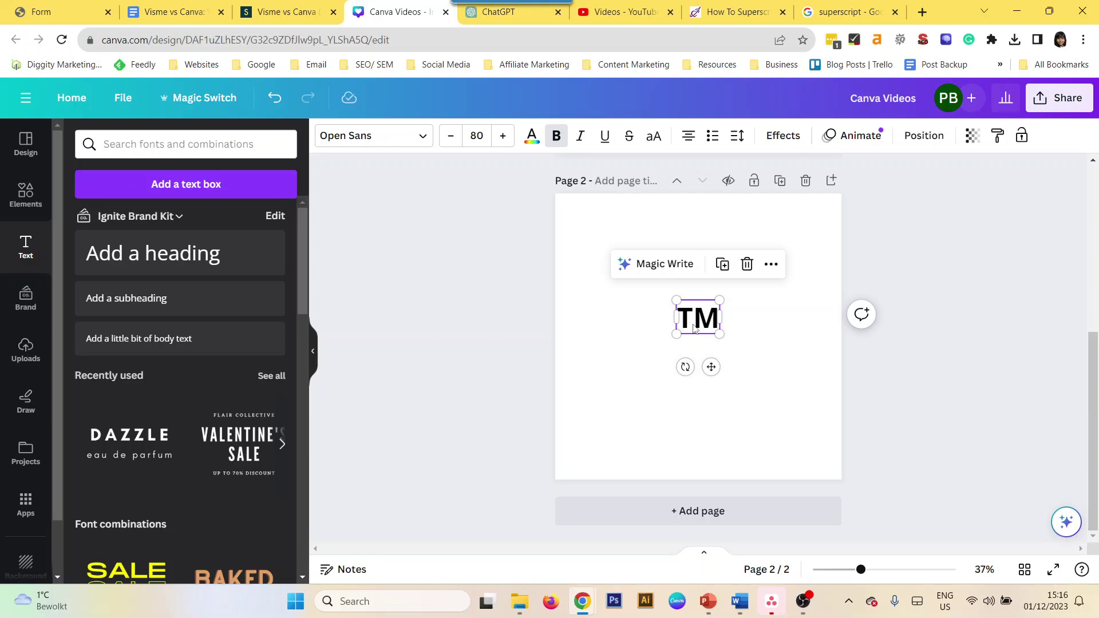
pyautogui.moveTo(701, 325); pyautogui.dragTo(749, 274)
pyautogui.click(565, 142)
# - Place a duplicate of the TM text below and to the left of it, and change the copy's text to "BRAND X"
pyautogui.hotkey('ctrl', 'd')
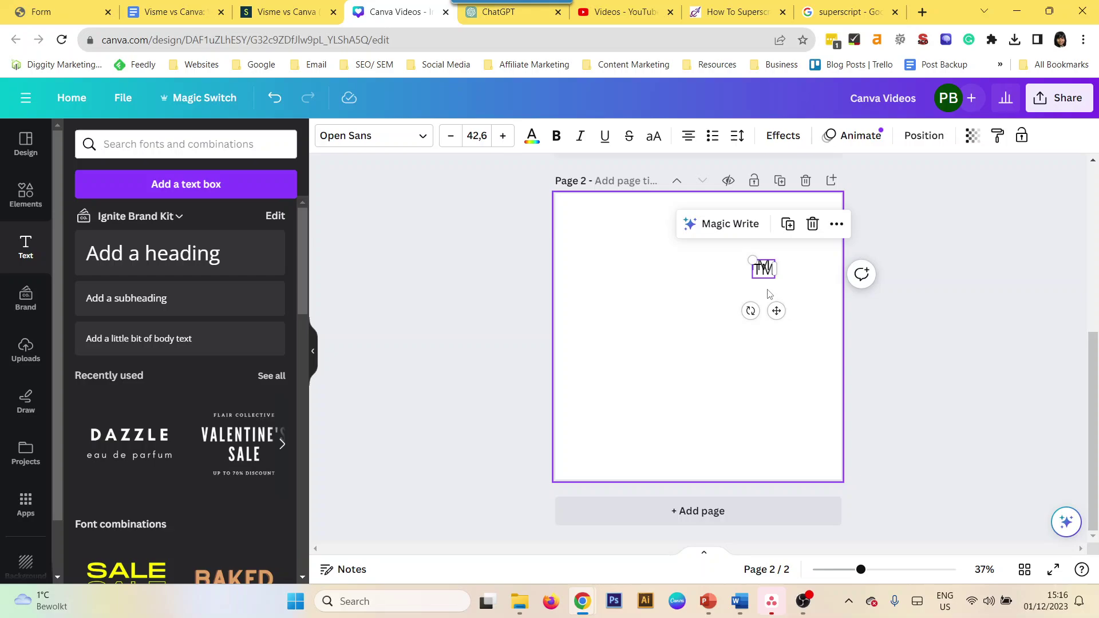
pyautogui.moveTo(767, 272); pyautogui.dragTo(726, 301)
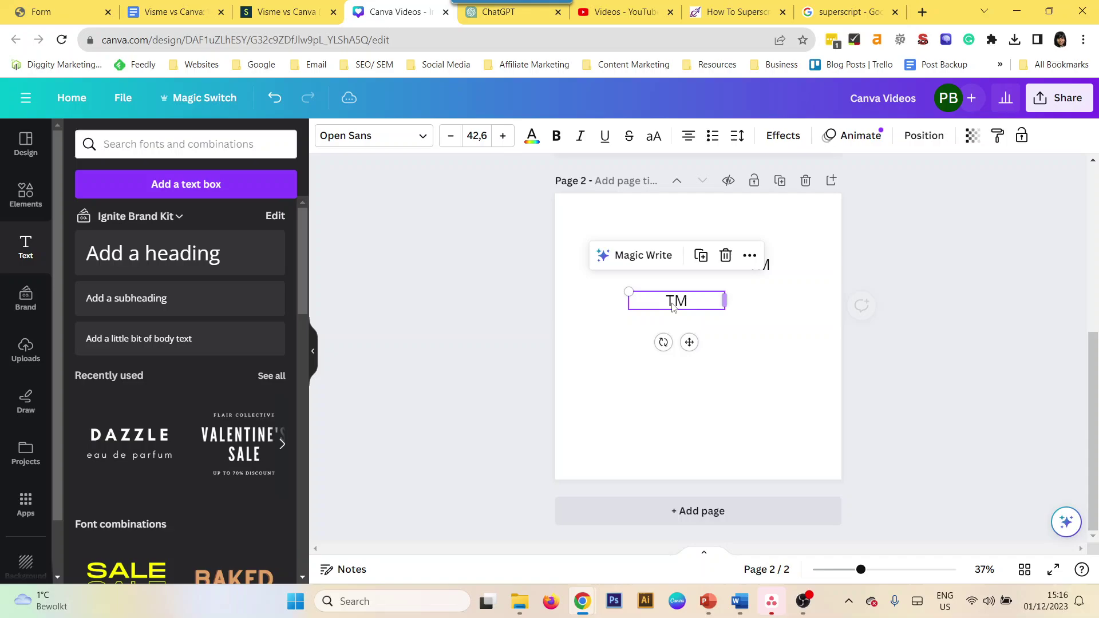
pyautogui.doubleClick(670, 309)
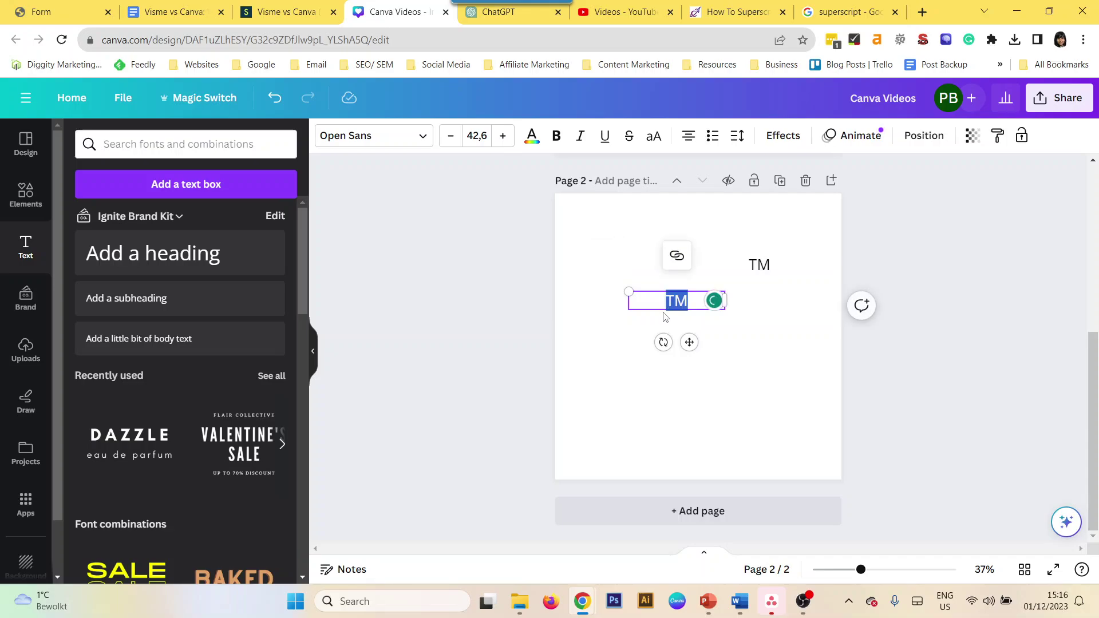
pyautogui.write('BRAND')
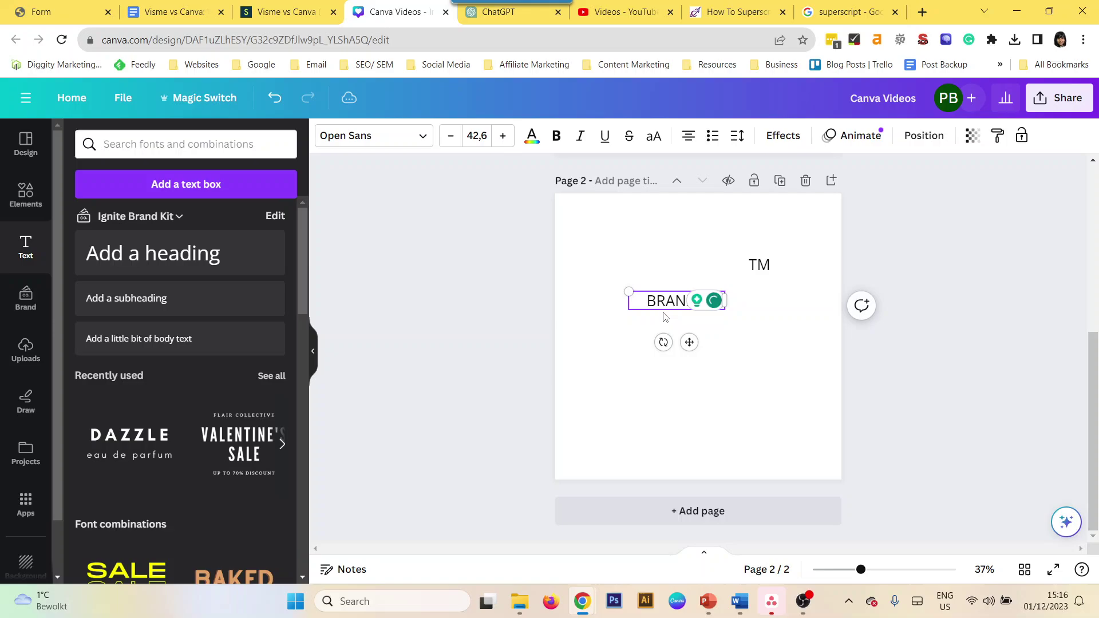
pyautogui.write(' T')
pyautogui.click(633, 363)
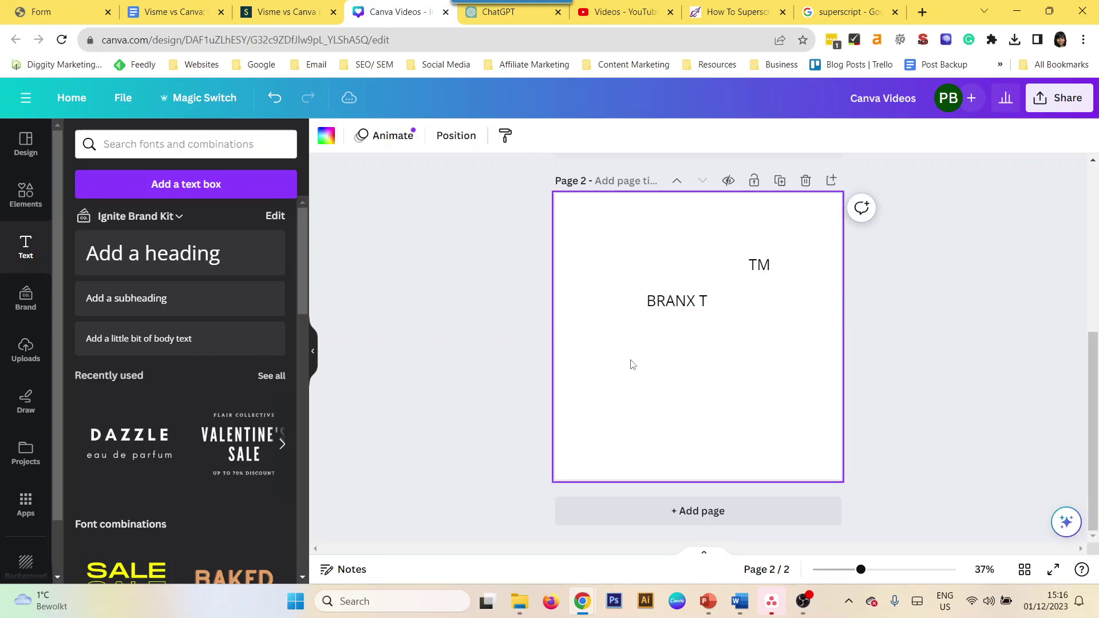
pyautogui.click(689, 304)
pyautogui.click(694, 302)
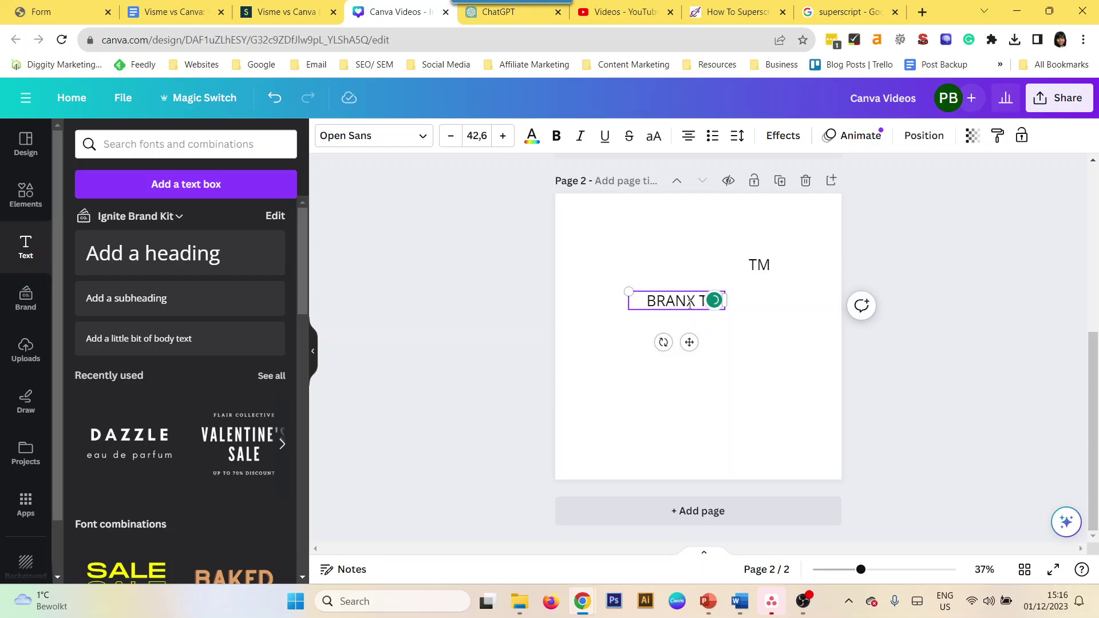
pyautogui.moveTo(688, 303); pyautogui.dragTo(656, 303)
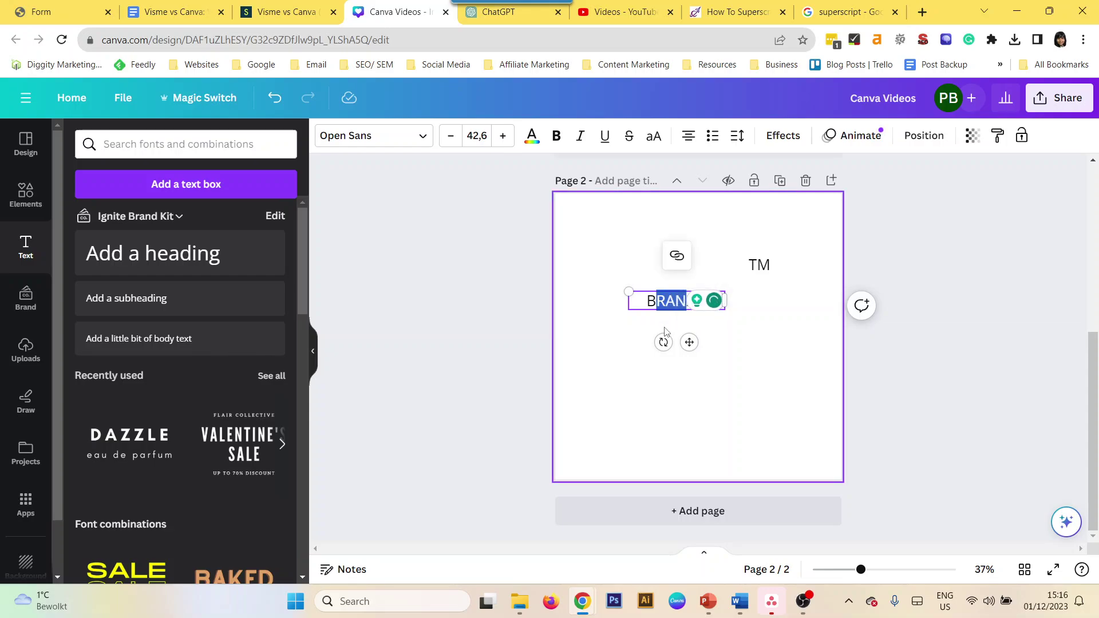
pyautogui.hotkey('ctrl', 'z')
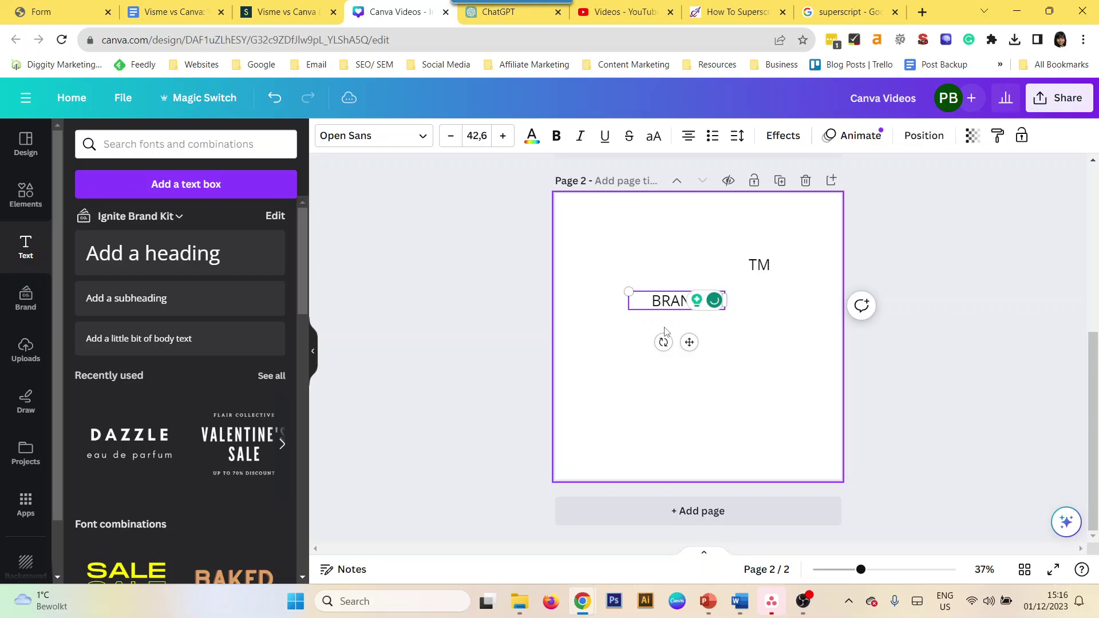
pyautogui.write('X')
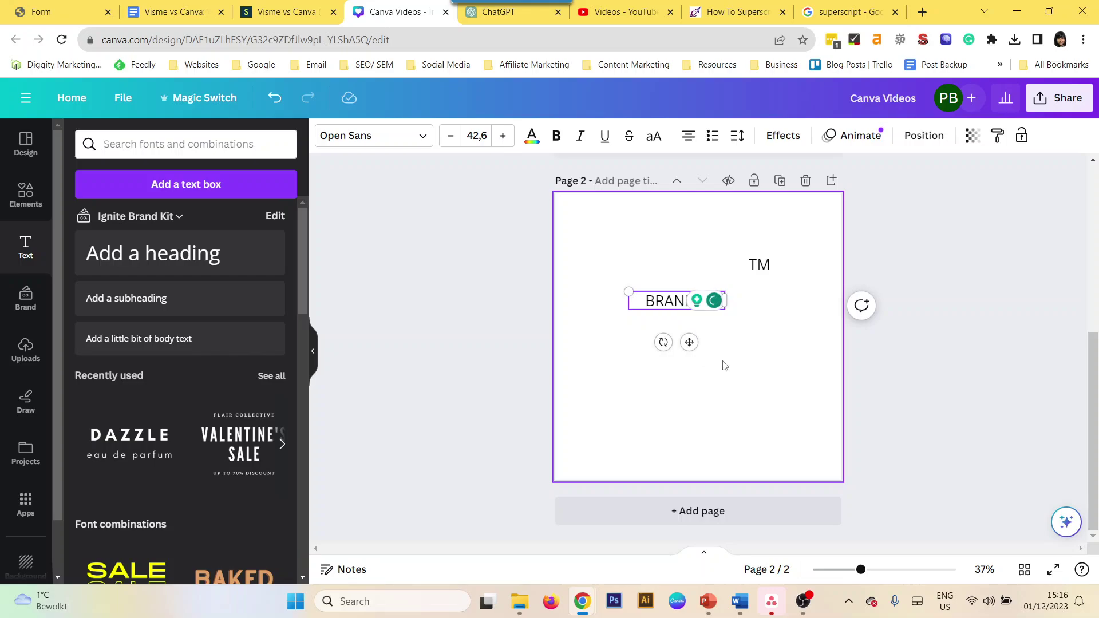
pyautogui.click(723, 366)
# - Raise the BRAND X text to font size 57,6 in bold, and scale the text box up further
pyautogui.click(687, 301)
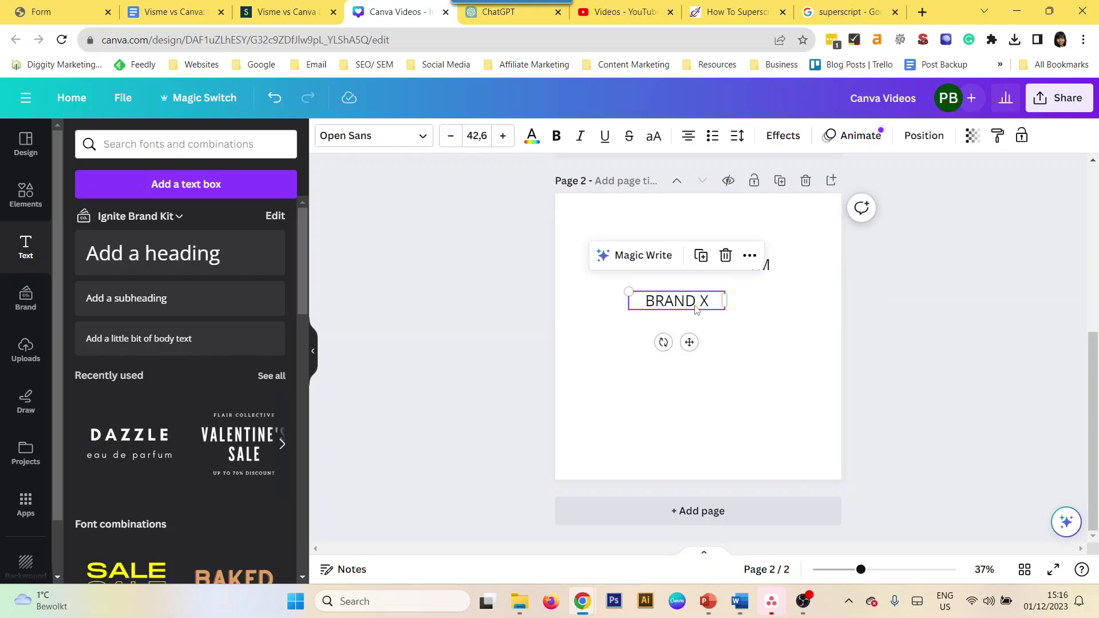
pyautogui.click(503, 136)
pyautogui.click(503, 136)
pyautogui.click(503, 136)
pyautogui.click(502, 135)
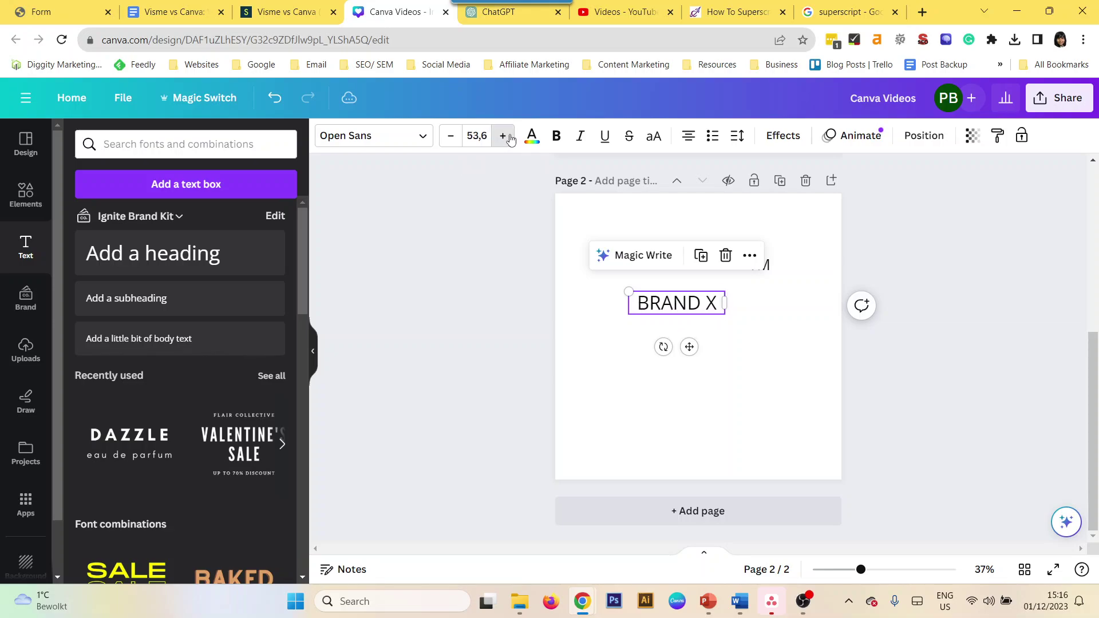
pyautogui.click(502, 135)
pyautogui.click(503, 136)
pyautogui.click(556, 135)
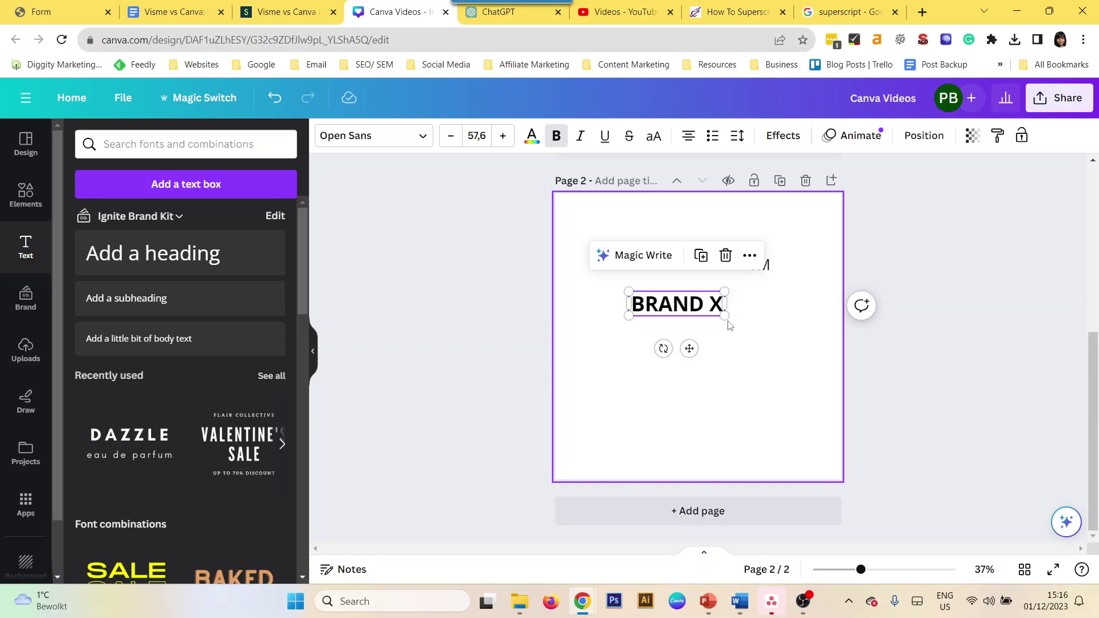
pyautogui.moveTo(724, 314); pyautogui.dragTo(758, 339)
# - Reduce the TM text to font size 34,6 and place it as a superscript at the upper right of BRAND X
pyautogui.click(776, 270)
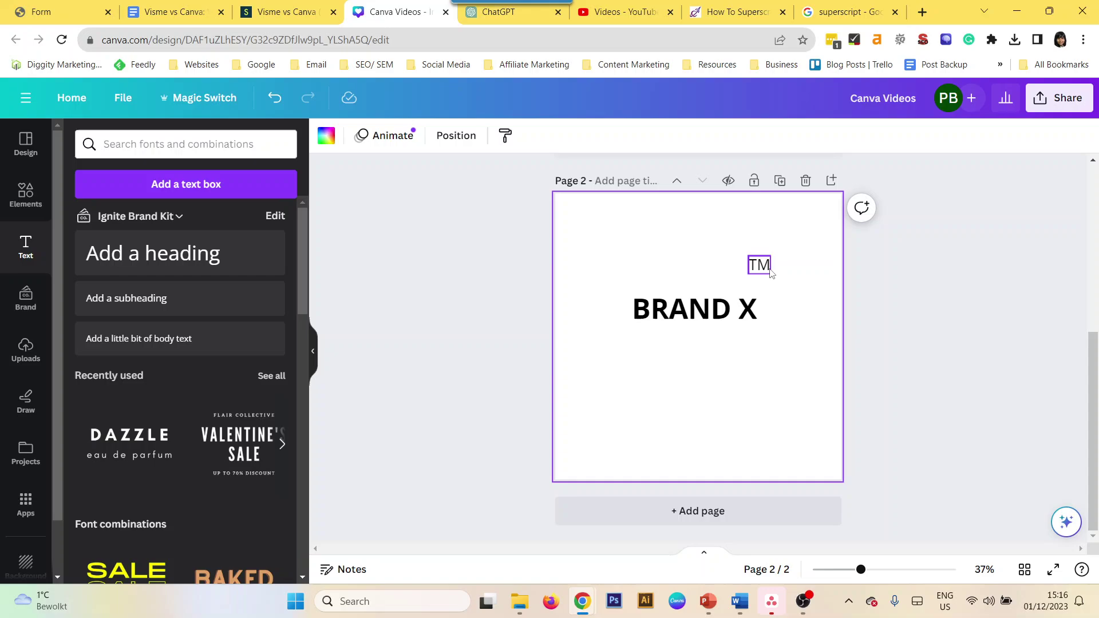
pyautogui.click(772, 272)
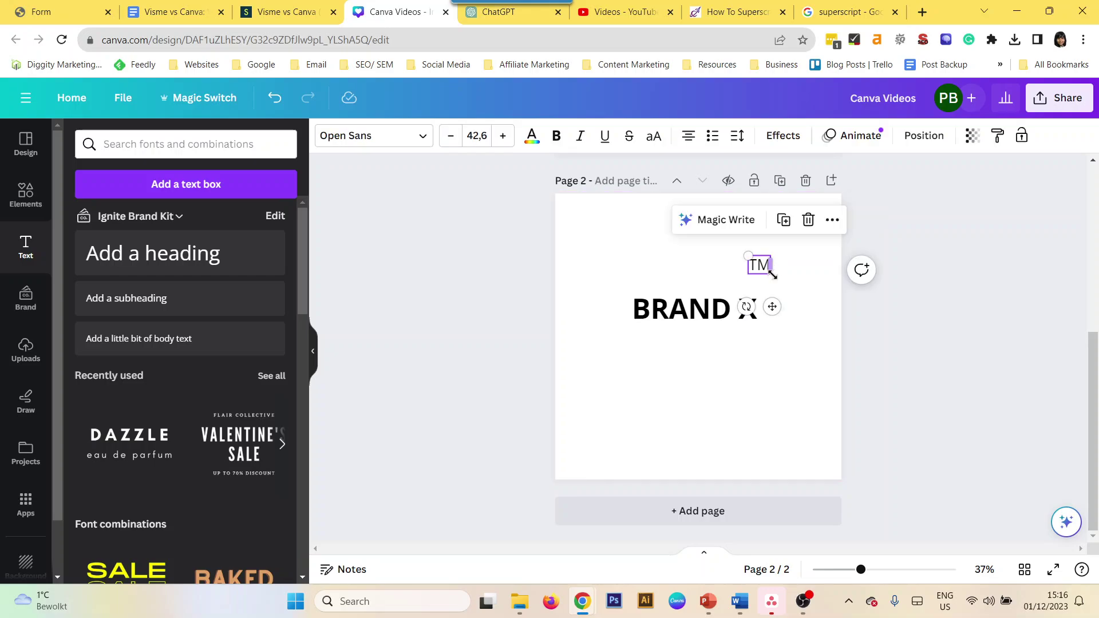
pyautogui.click(450, 140)
pyautogui.click(450, 140)
pyautogui.click(450, 141)
pyautogui.click(450, 140)
pyautogui.click(450, 140)
pyautogui.click(450, 140)
pyautogui.click(450, 140)
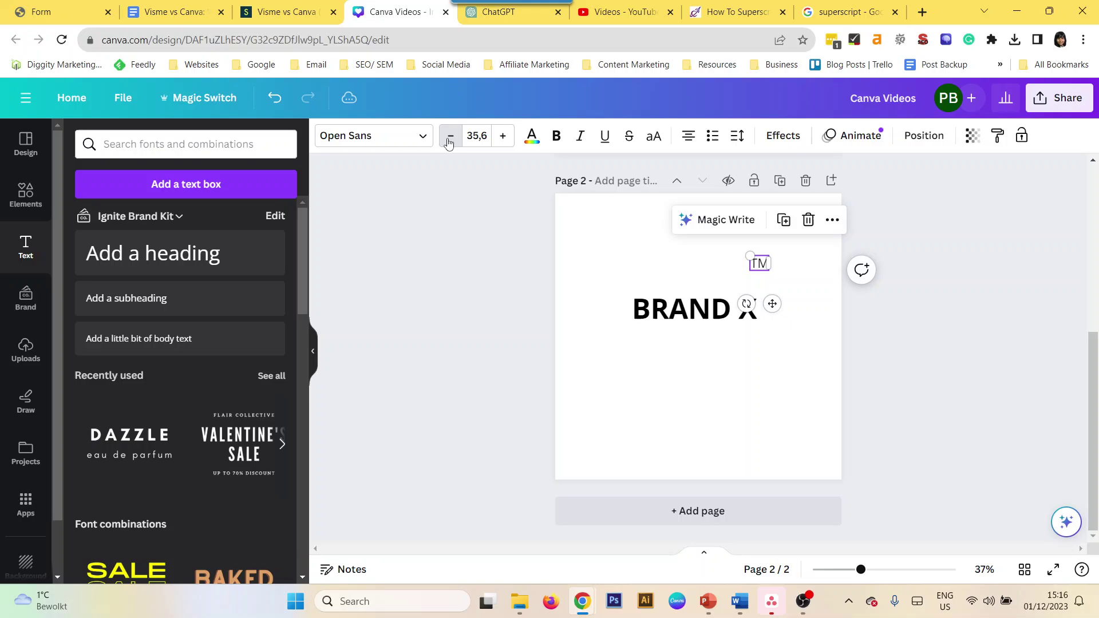
pyautogui.click(827, 271)
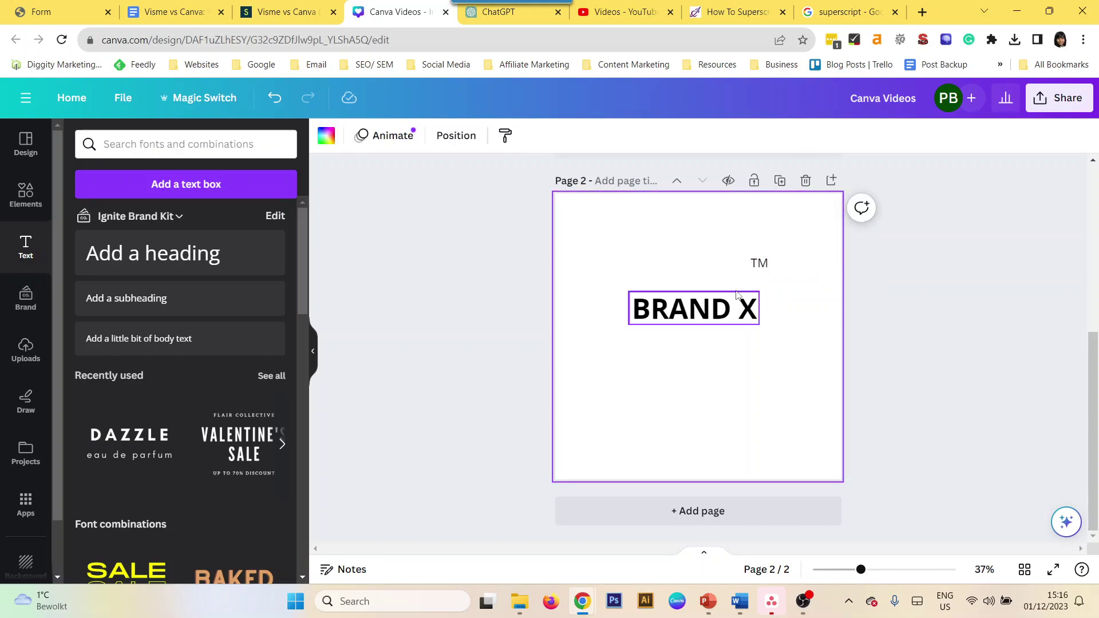
pyautogui.moveTo(760, 263); pyautogui.dragTo(761, 293)
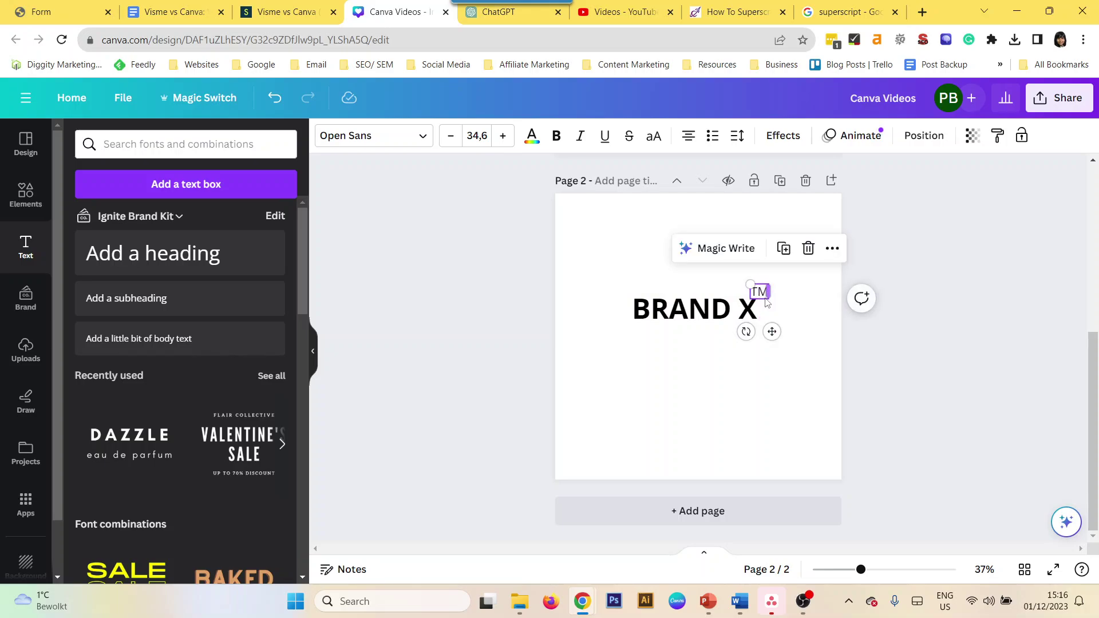
# - Reposition the TM text below the baseline at the lower right of the X, as a subscript to BRAND X
pyautogui.click(775, 297)
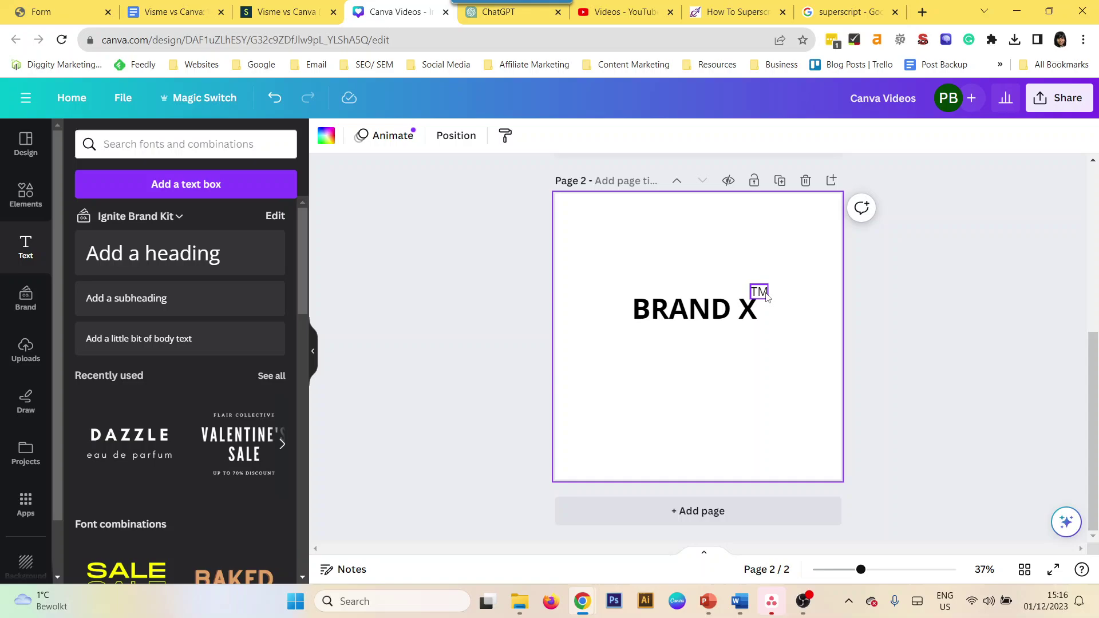
pyautogui.moveTo(761, 290); pyautogui.dragTo(755, 329)
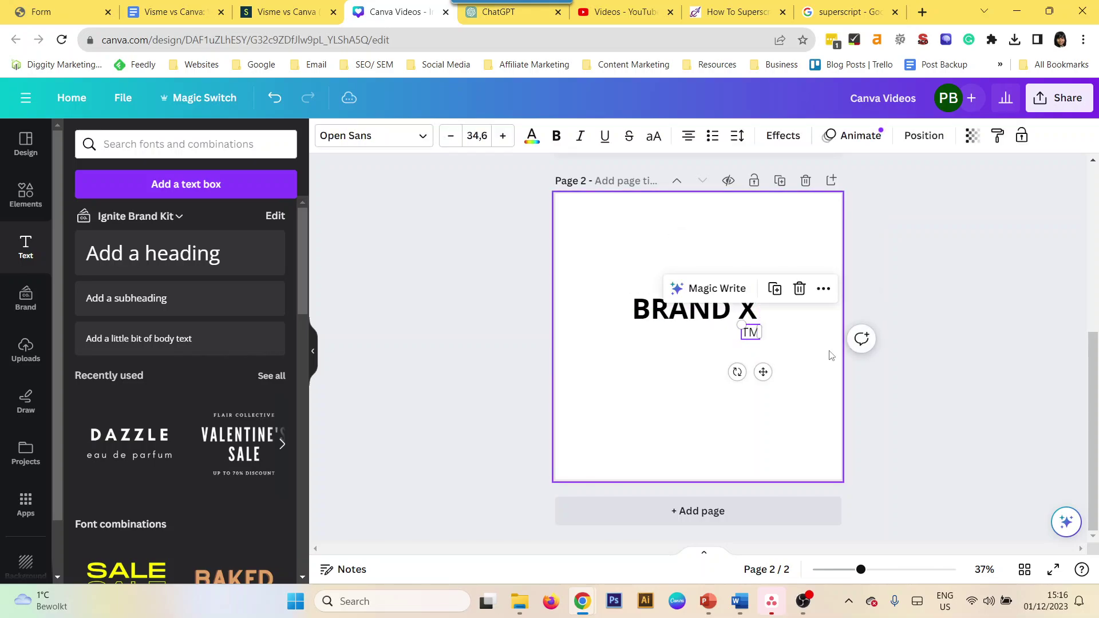
pyautogui.click(810, 385)
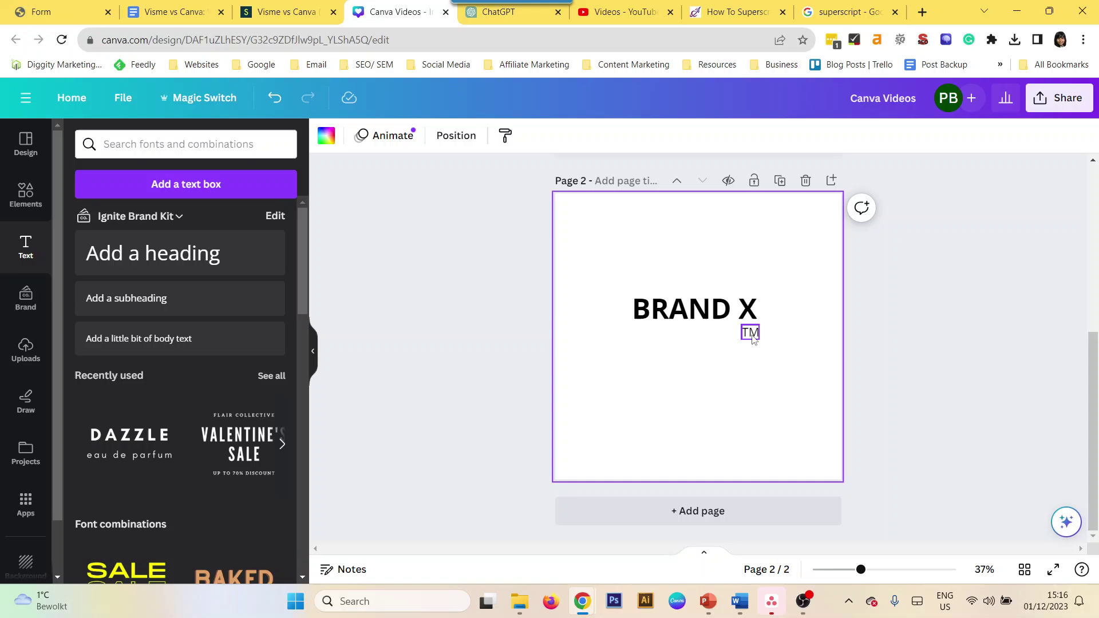
pyautogui.moveTo(751, 333); pyautogui.dragTo(770, 330)
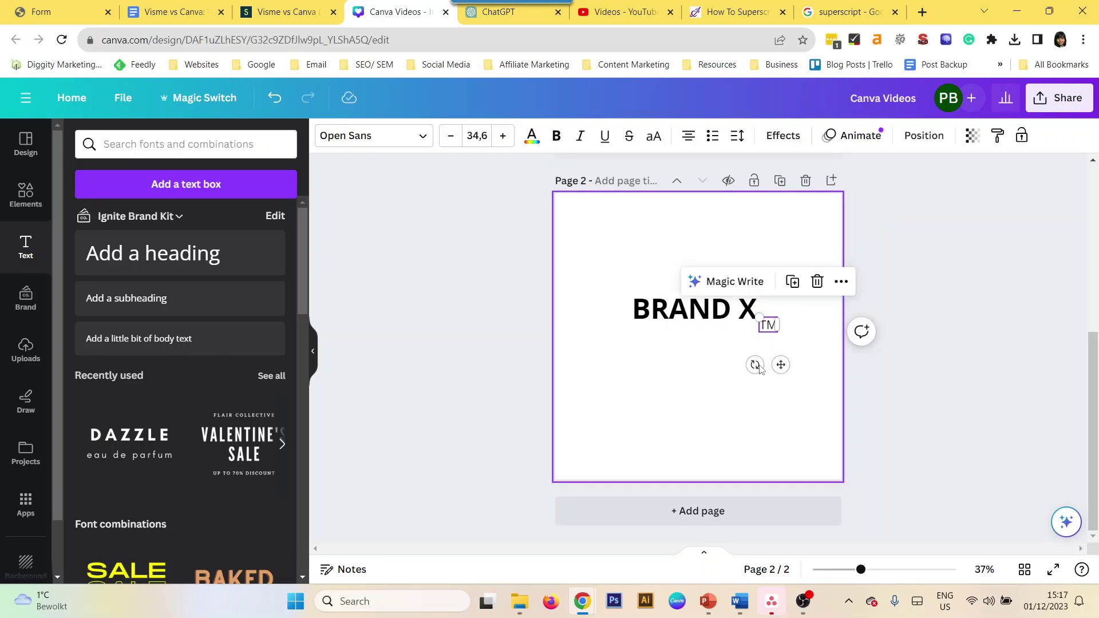
# - Delete both the BRAND X and TM text boxes from page 2
pyautogui.click(674, 403)
pyautogui.moveTo(585, 253); pyautogui.dragTo(834, 382)
pyautogui.press('Delete')
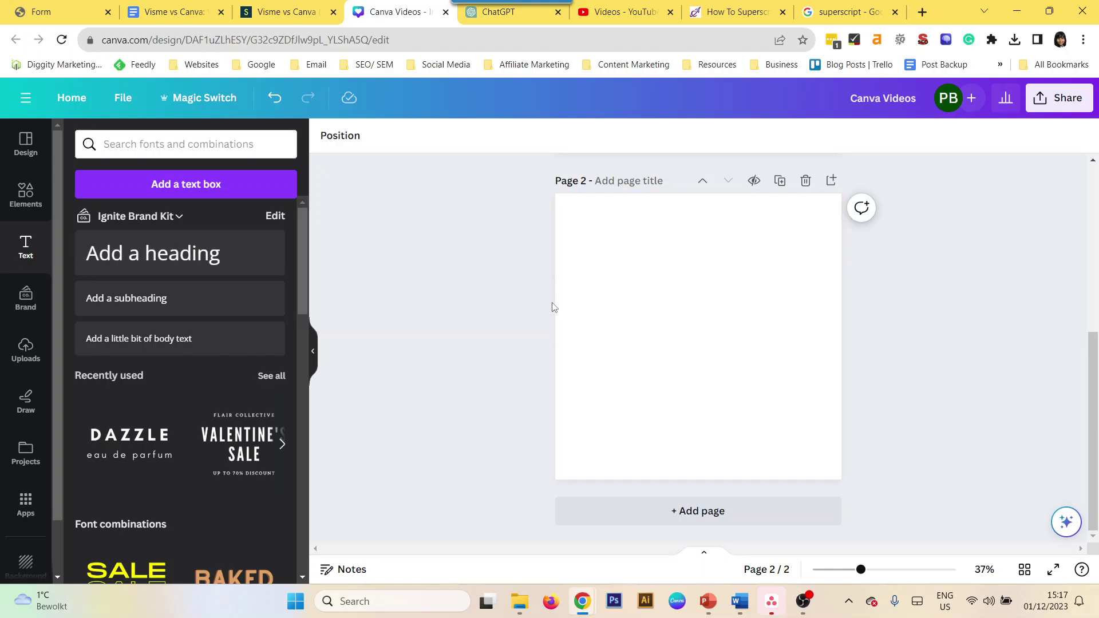
# - Add a heading text box reading BRAND X to the blank page 2
pyautogui.click(216, 262)
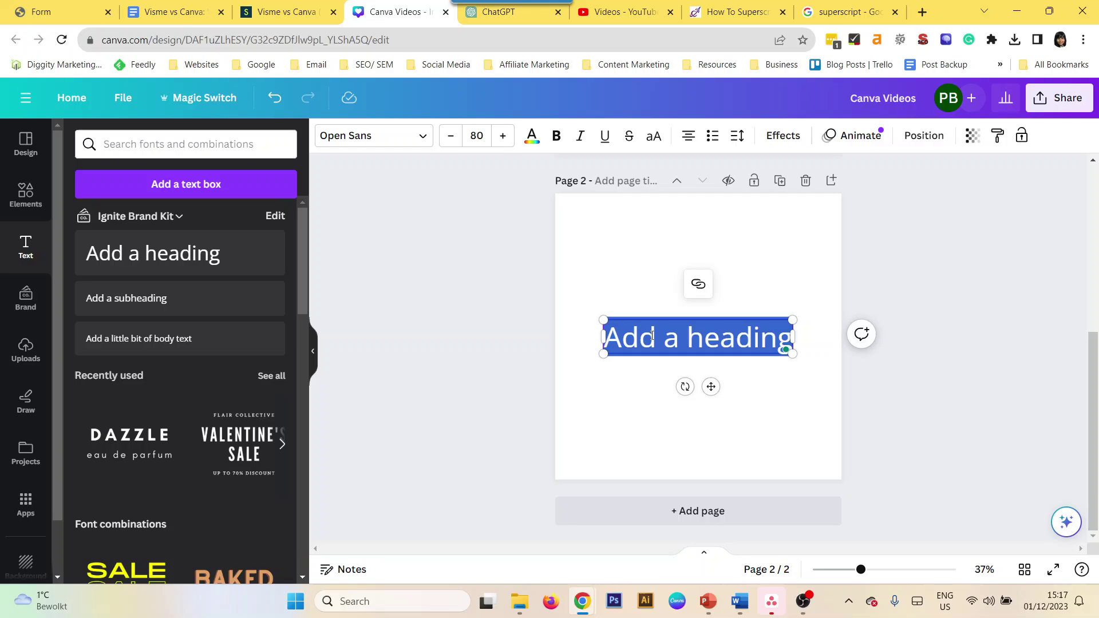
pyautogui.write('BRAND')
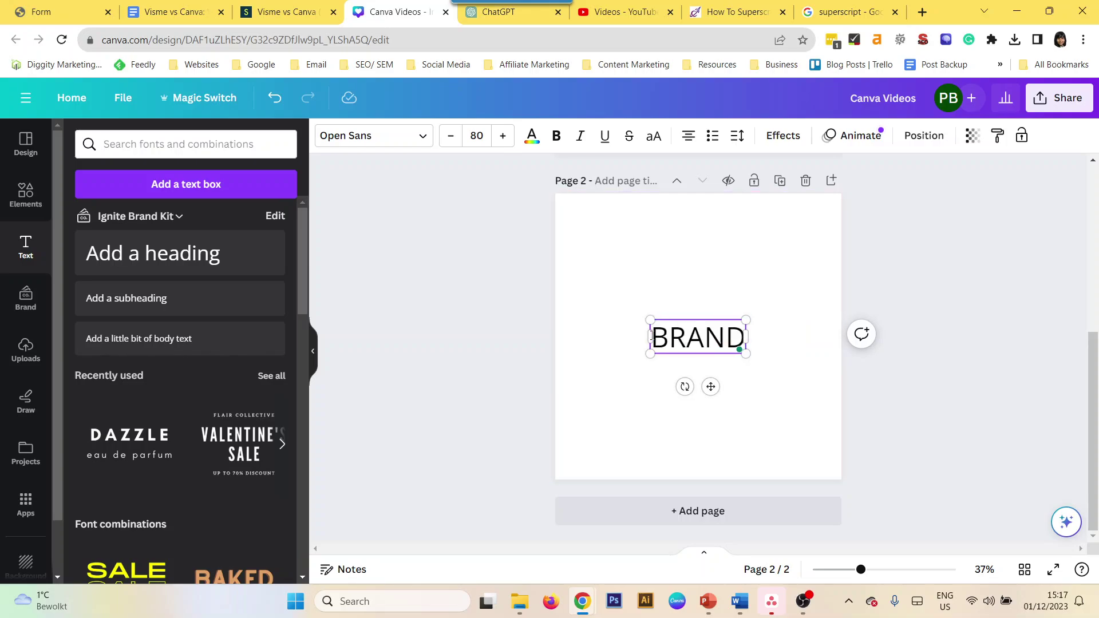
pyautogui.write(' X')
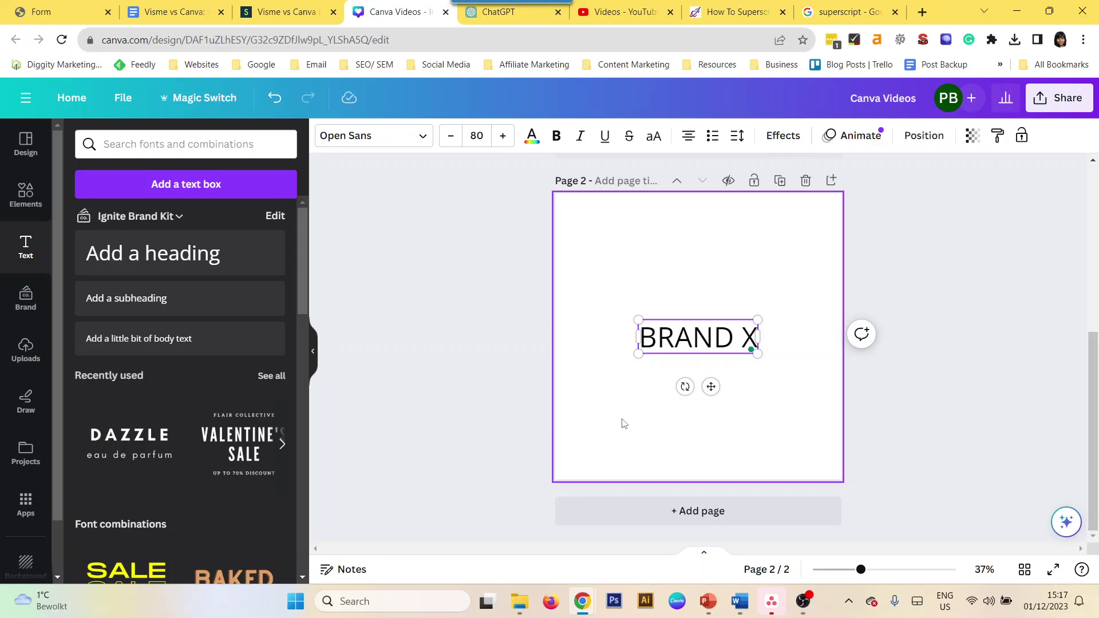
pyautogui.click(624, 424)
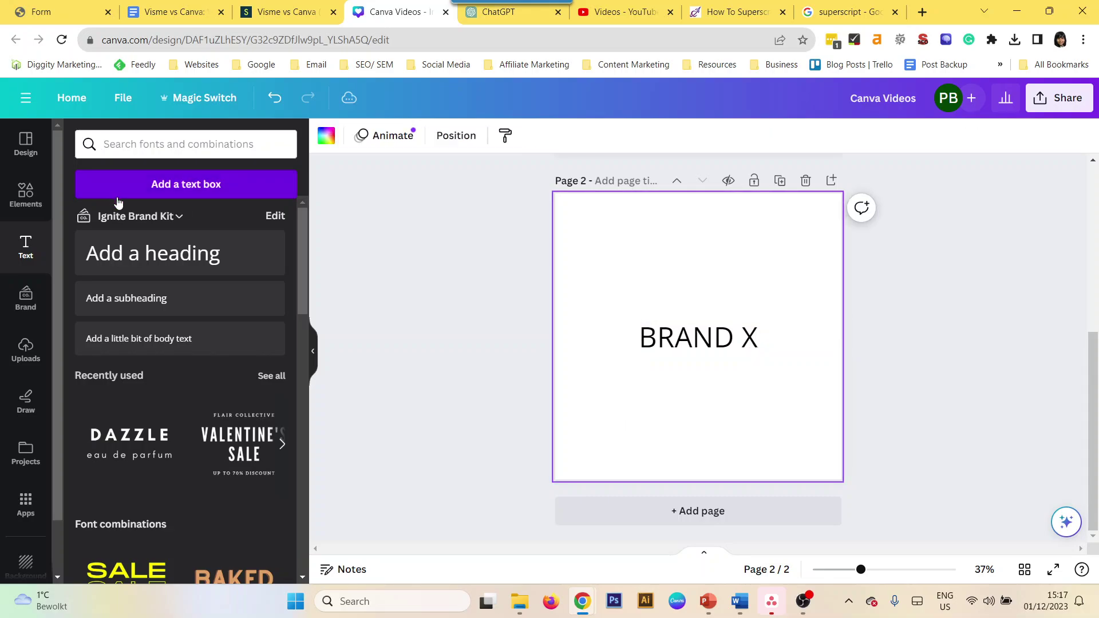
# - Add a subheading reading TM and place it as a superscript at the upper right of the X in BRAND X
pyautogui.click(124, 298)
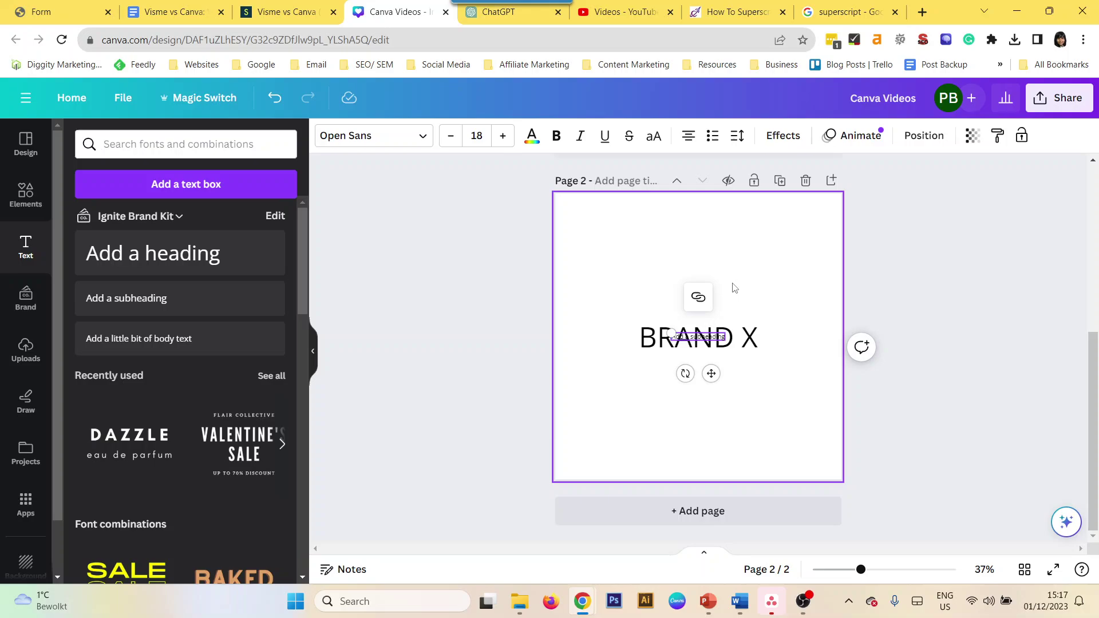
pyautogui.moveTo(703, 337); pyautogui.dragTo(766, 318)
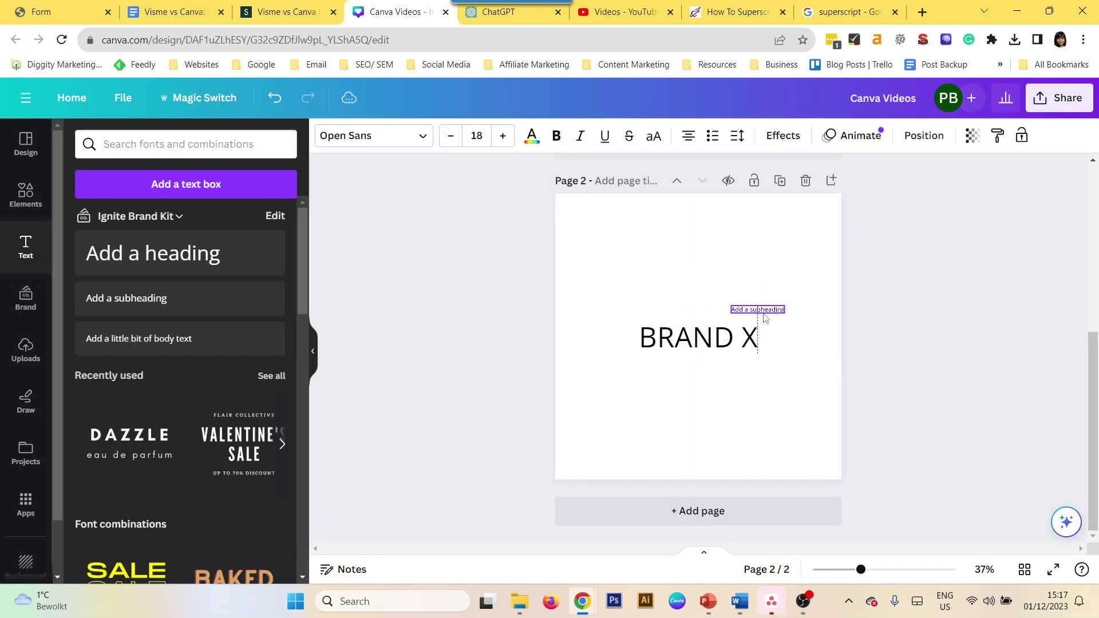
pyautogui.doubleClick(760, 310)
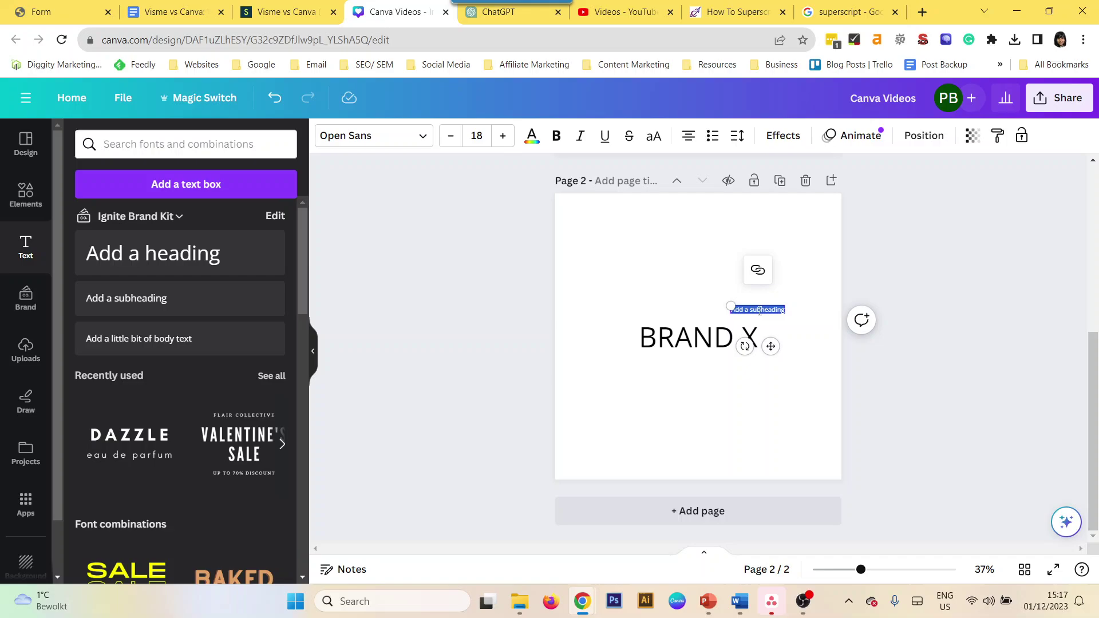
pyautogui.press('BackSpace')
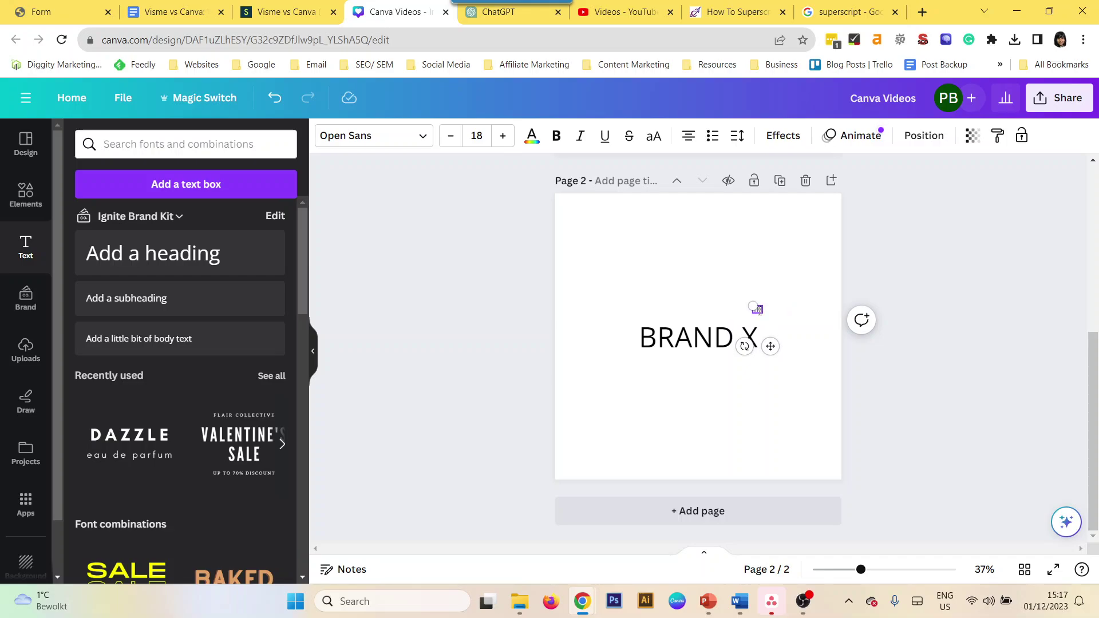
pyautogui.click(638, 321)
pyautogui.moveTo(760, 312); pyautogui.dragTo(763, 314)
pyautogui.click(734, 273)
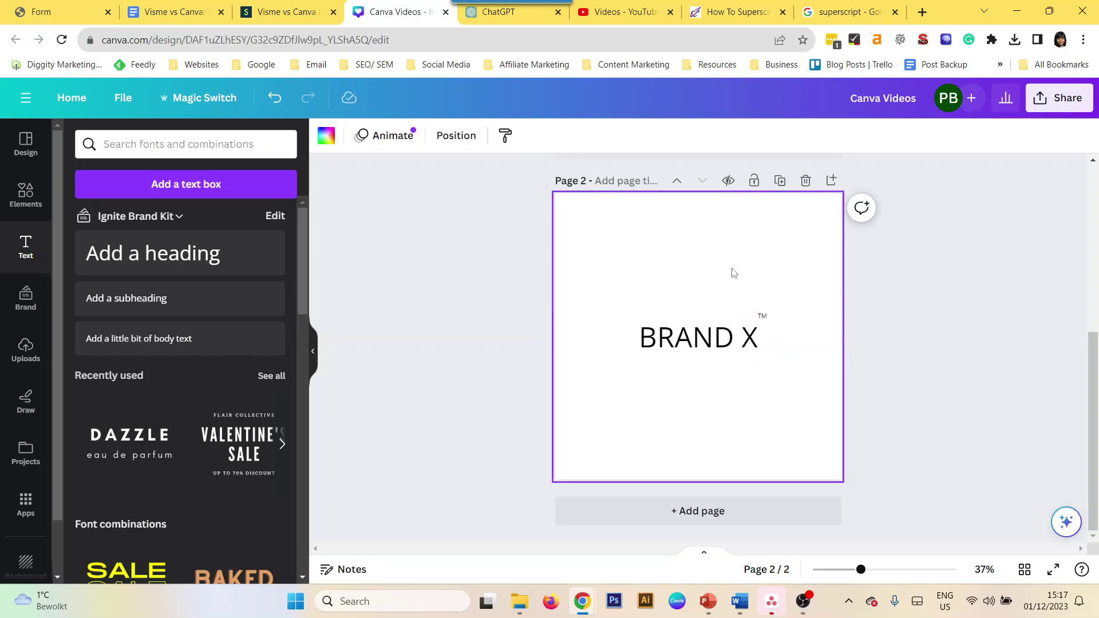
pyautogui.click(762, 317)
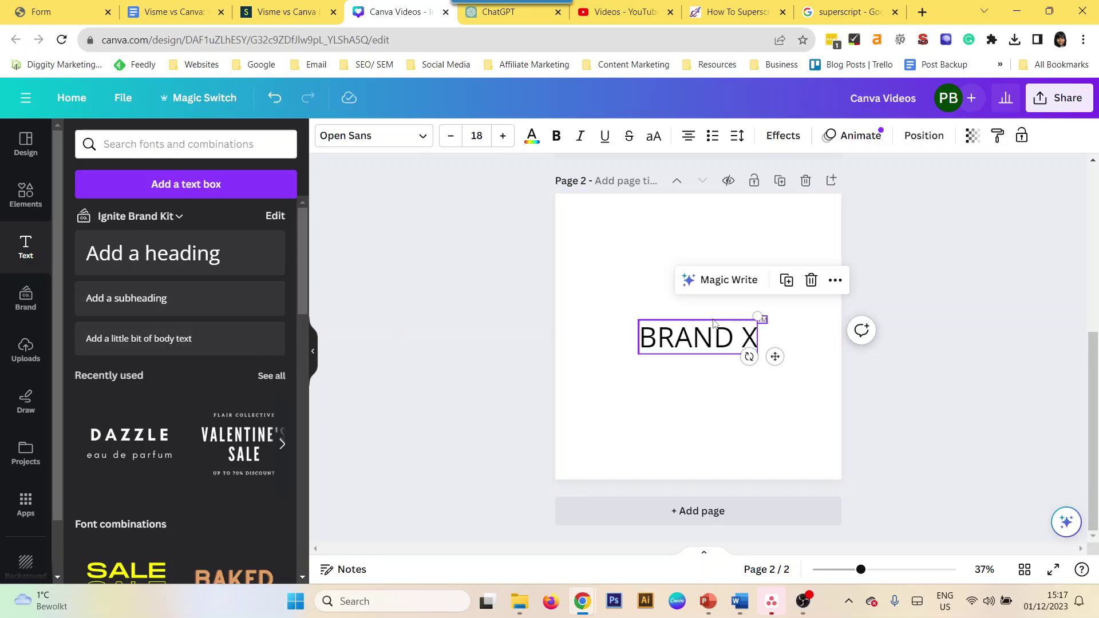
pyautogui.click(809, 337)
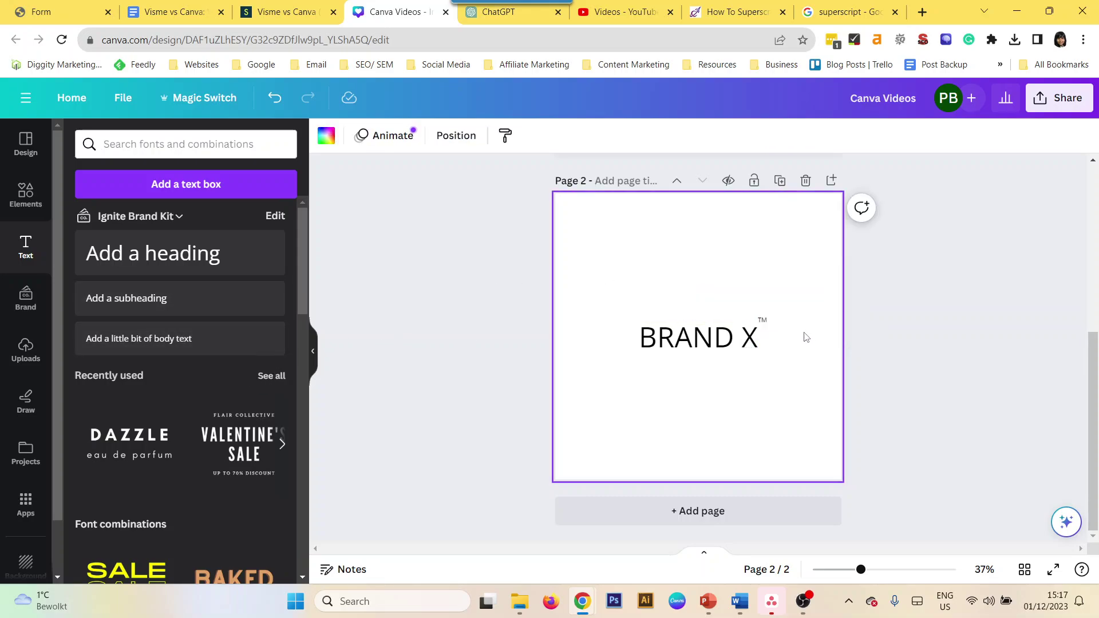
# - Delete the TM superscript text box, keeping only the BRAND X heading on page 2
pyautogui.click(676, 348)
pyautogui.click(601, 393)
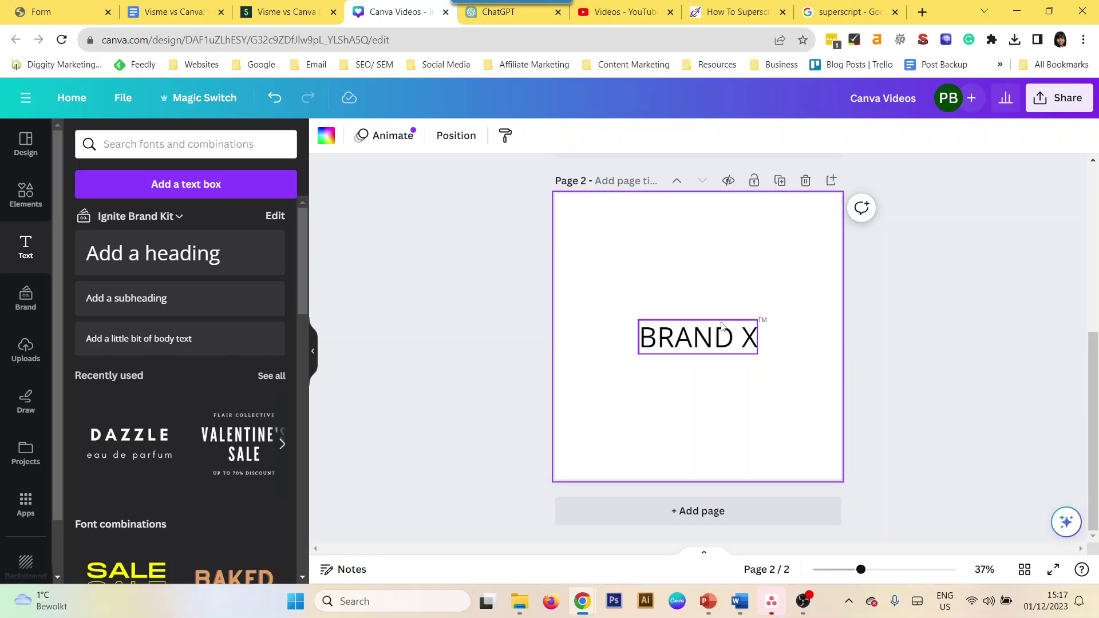
pyautogui.click(765, 322)
pyautogui.press('Delete')
pyautogui.click(591, 272)
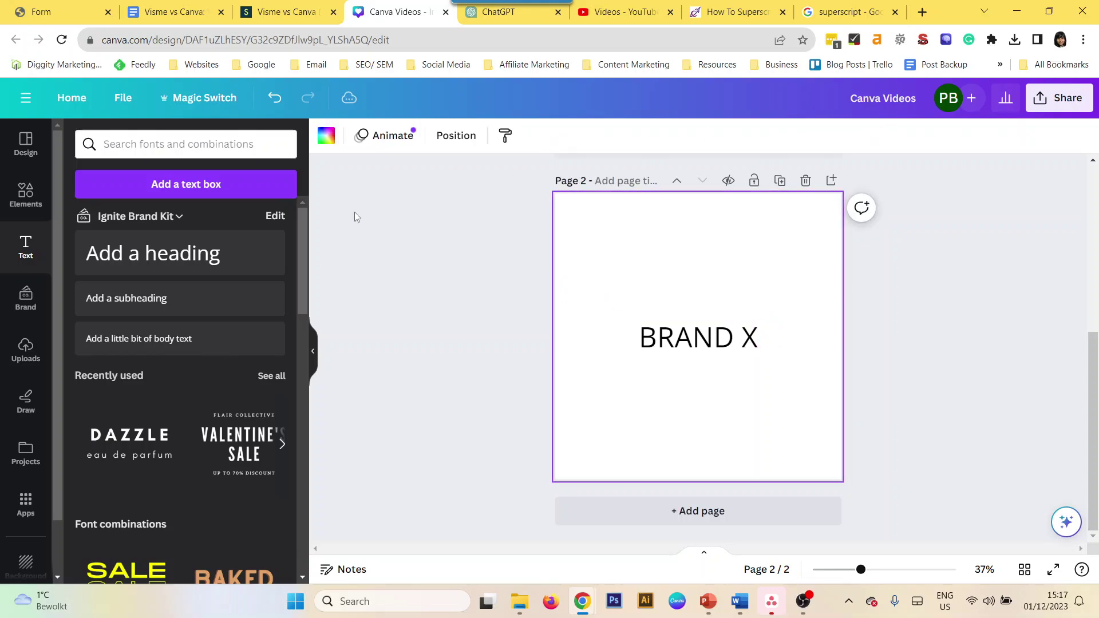
# - Search the elements library for TM and show all matching graphics
pyautogui.click(25, 195)
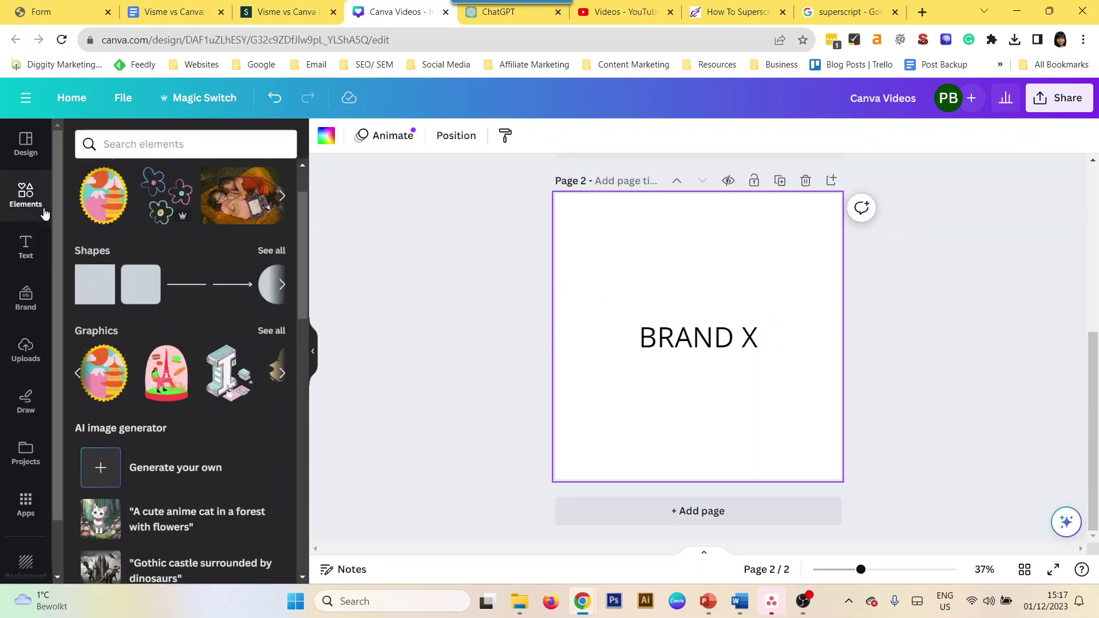
pyautogui.click(167, 146)
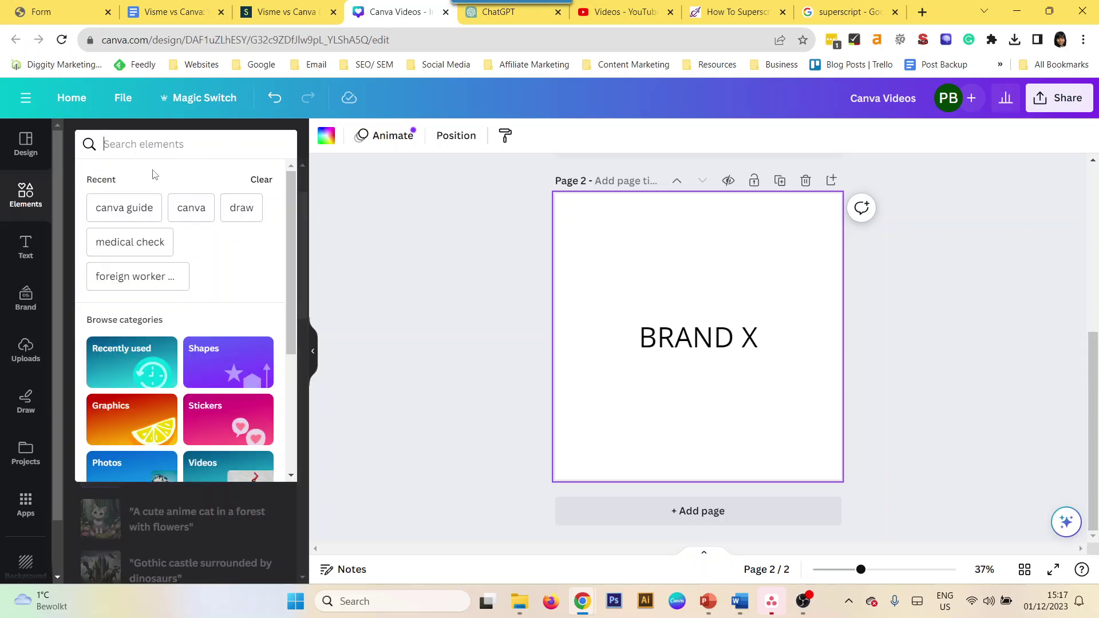
pyautogui.write('TM')
pyautogui.press('Return')
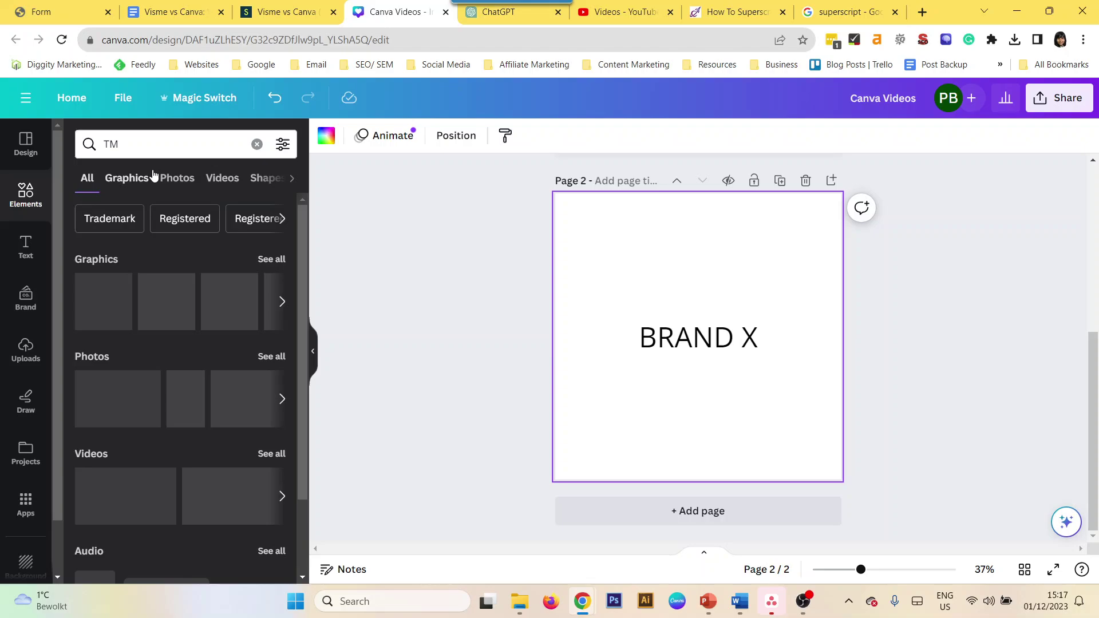
pyautogui.click(281, 258)
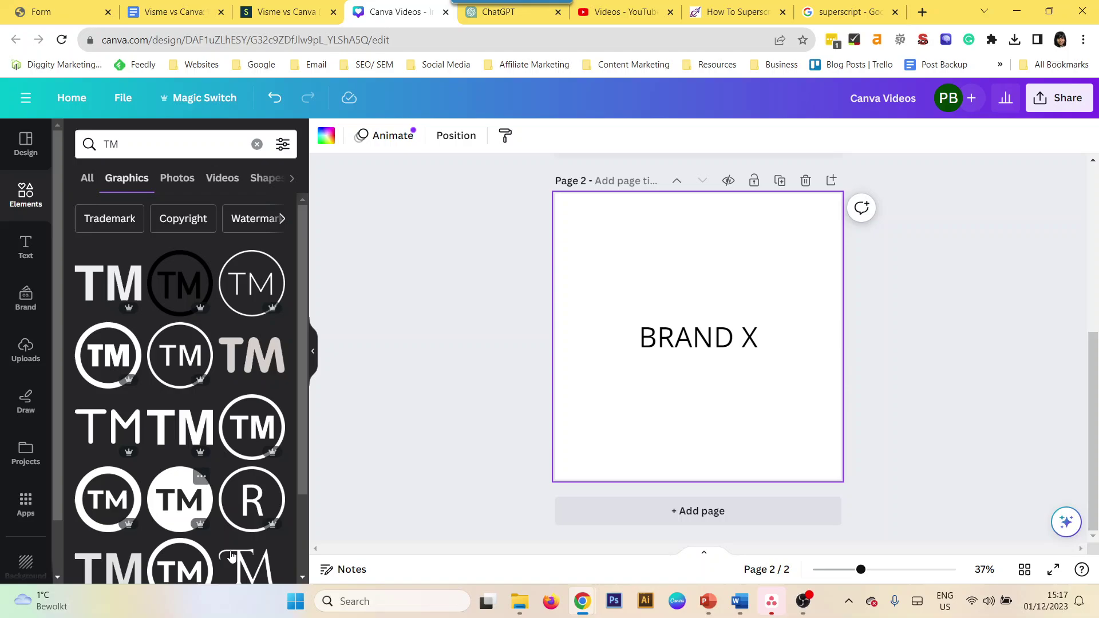
# - Browse the TM graphics and add the black circled TM symbol to page 2
pyautogui.scroll(-3, 192, 490)
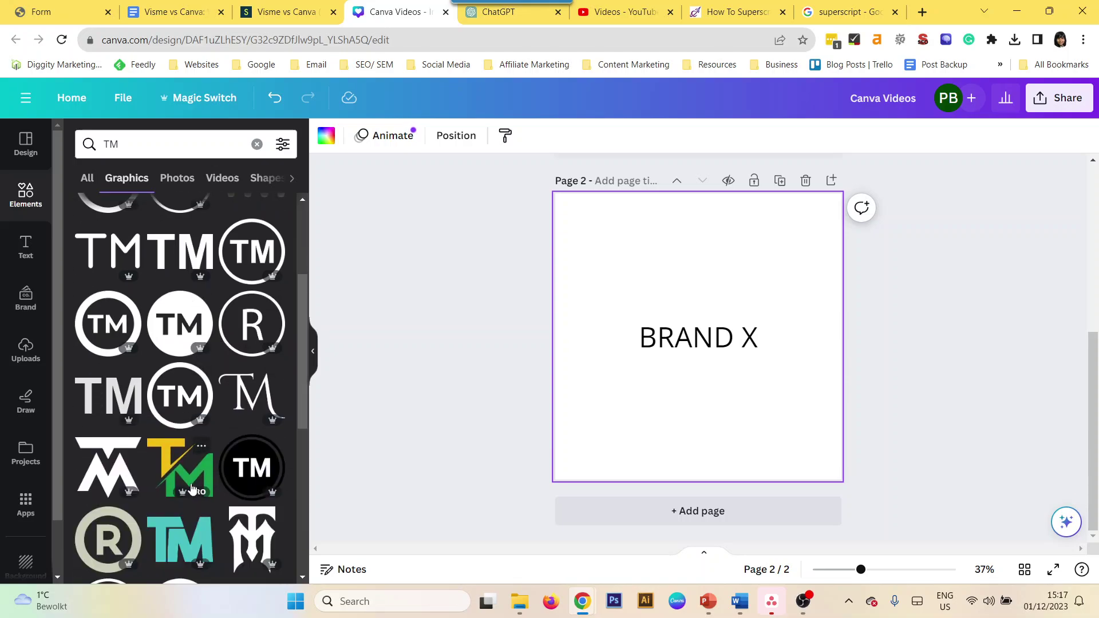
pyautogui.scroll(-5, 163, 506)
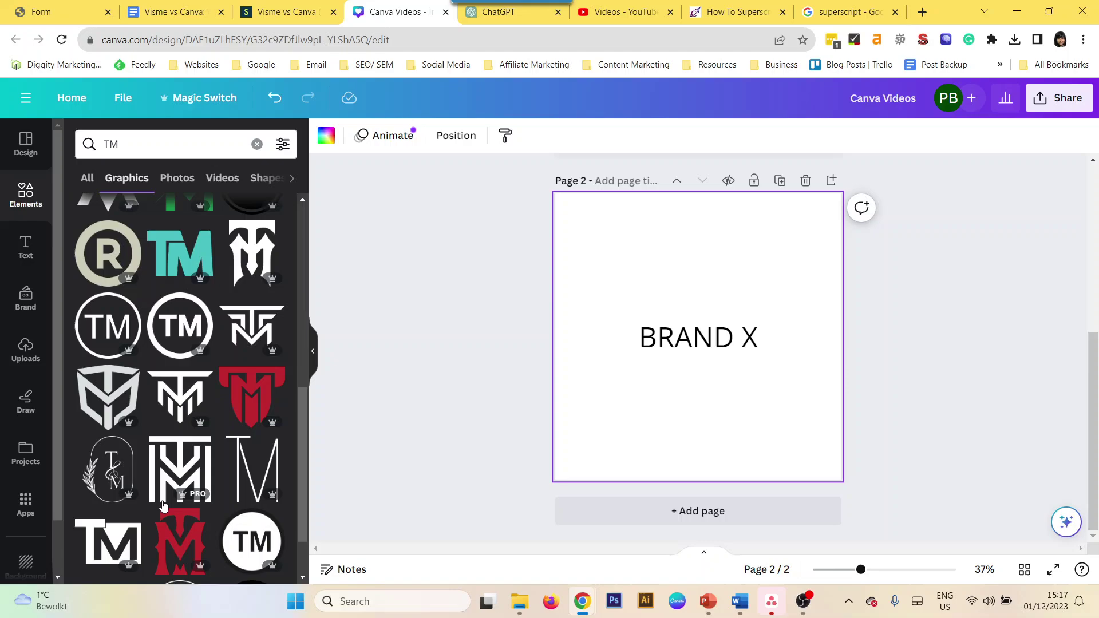
pyautogui.scroll(1, 102, 410)
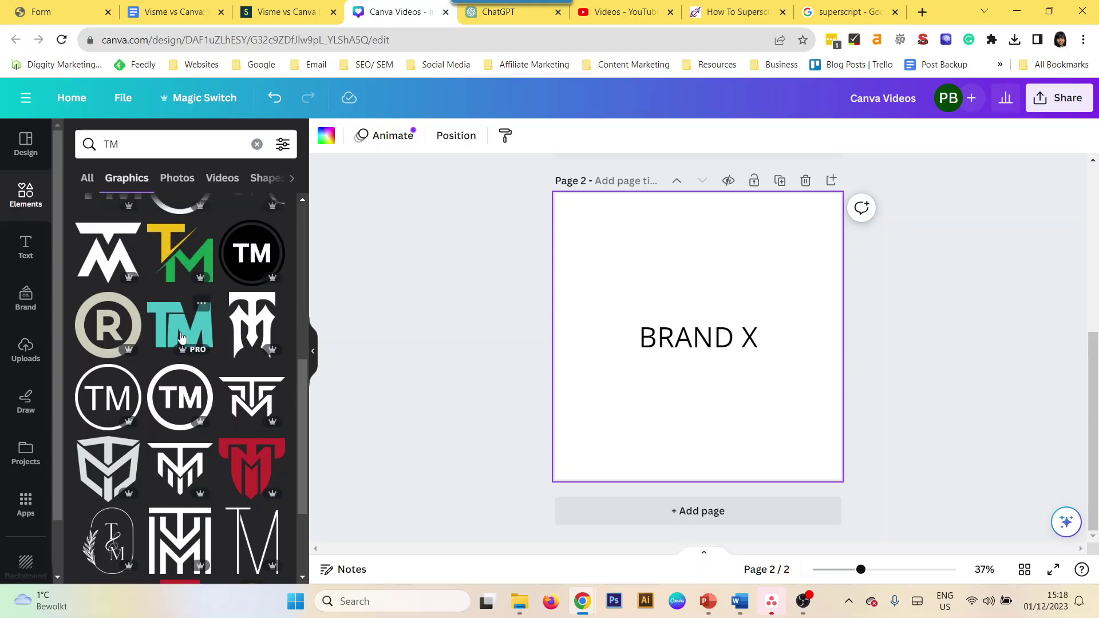
pyautogui.scroll(4, 183, 343)
pyautogui.scroll(3, 249, 325)
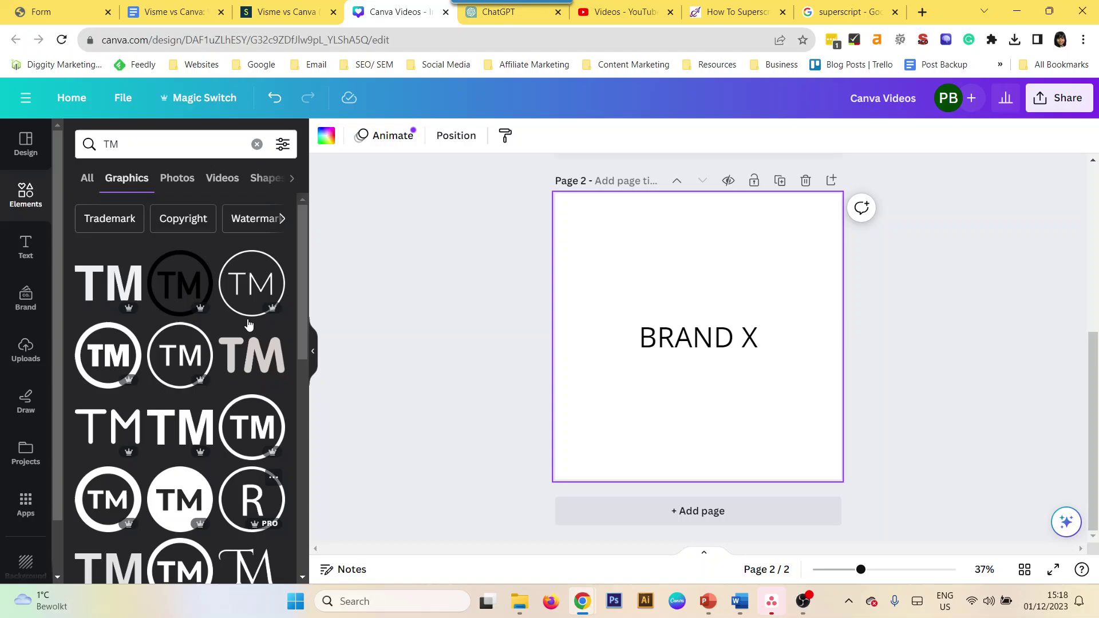
pyautogui.click(180, 284)
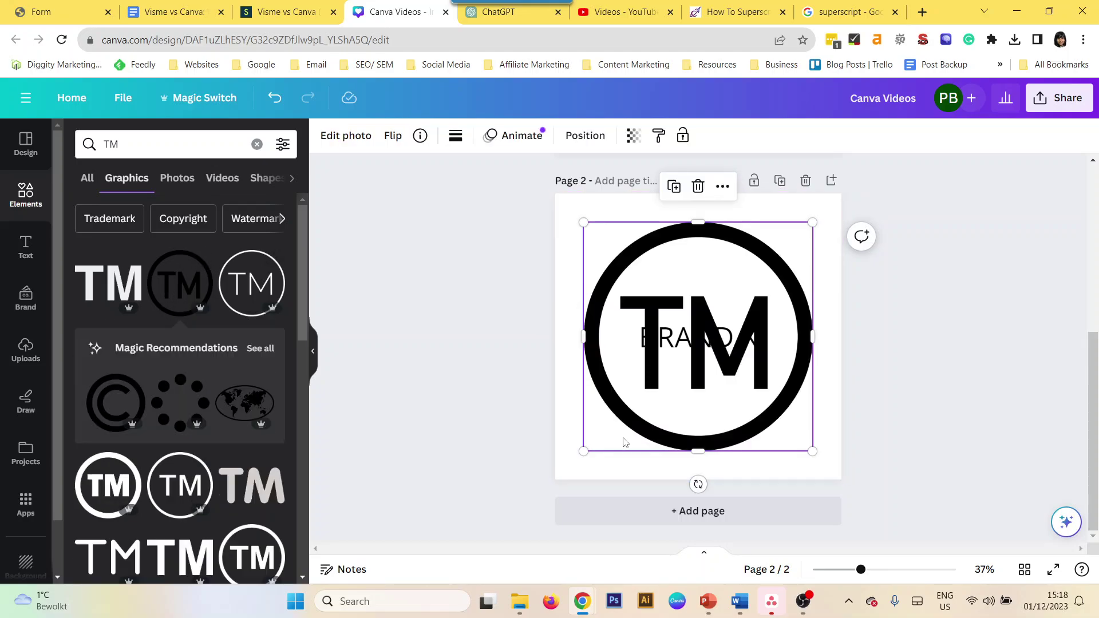
# - Try to shrink the circled TM graphic from its lower-left corner, undo the change, and deselect the graphic
pyautogui.moveTo(580, 451); pyautogui.dragTo(722, 344)
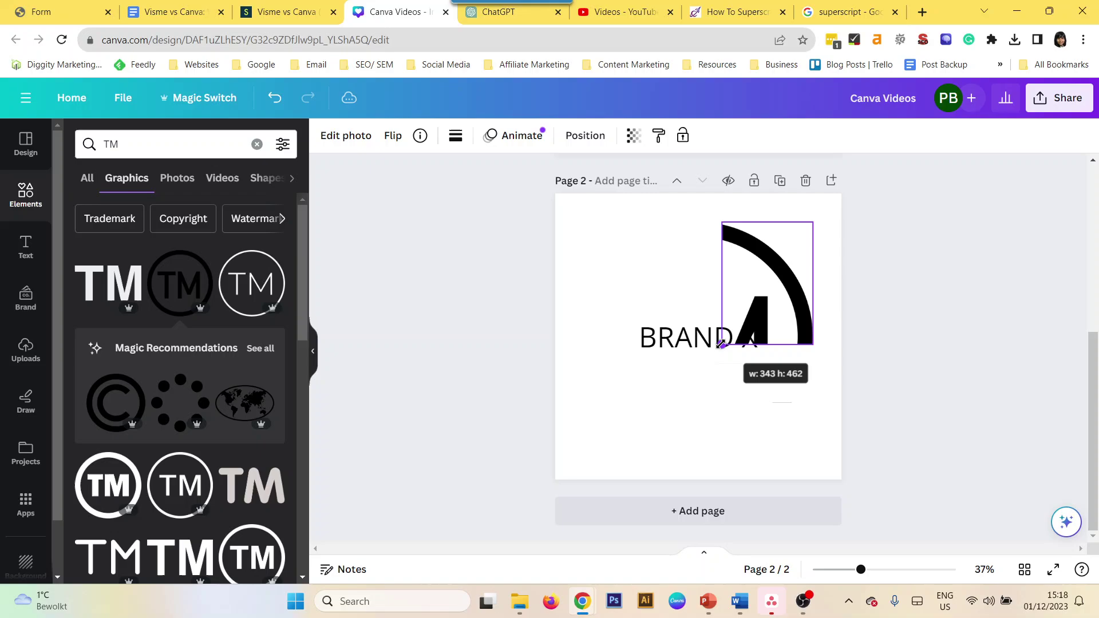
pyautogui.hotkey('ctrl', 'z')
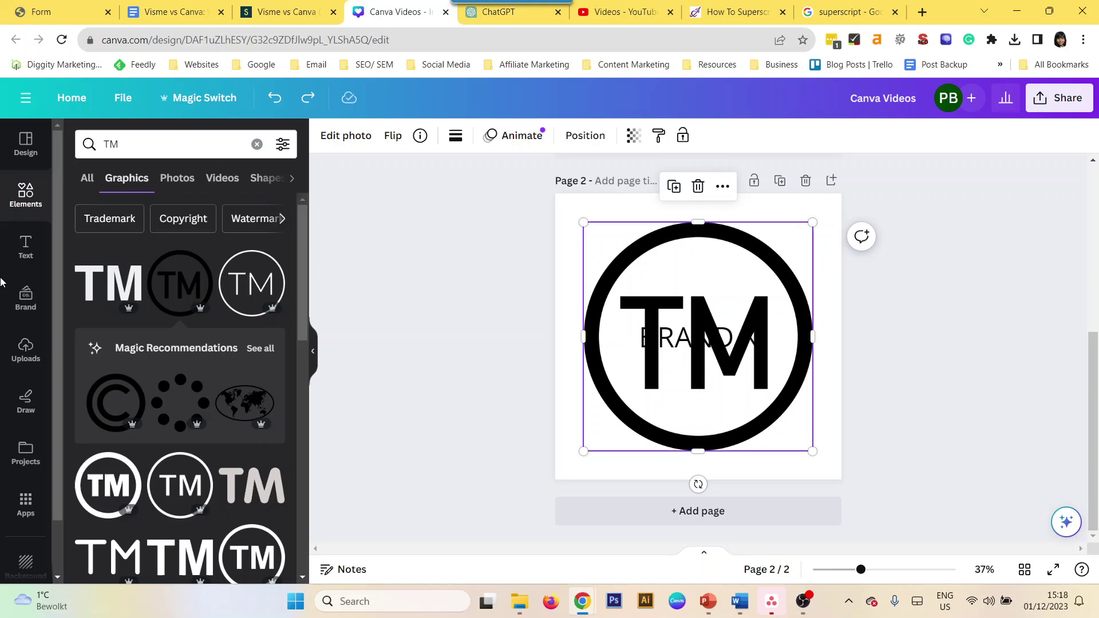
pyautogui.click(949, 372)
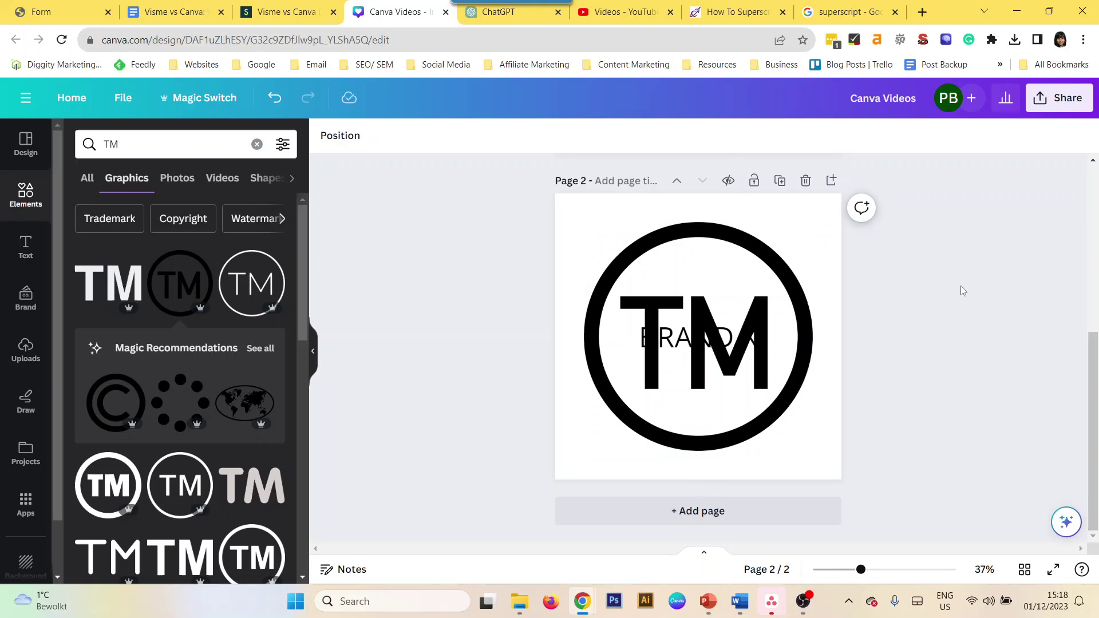